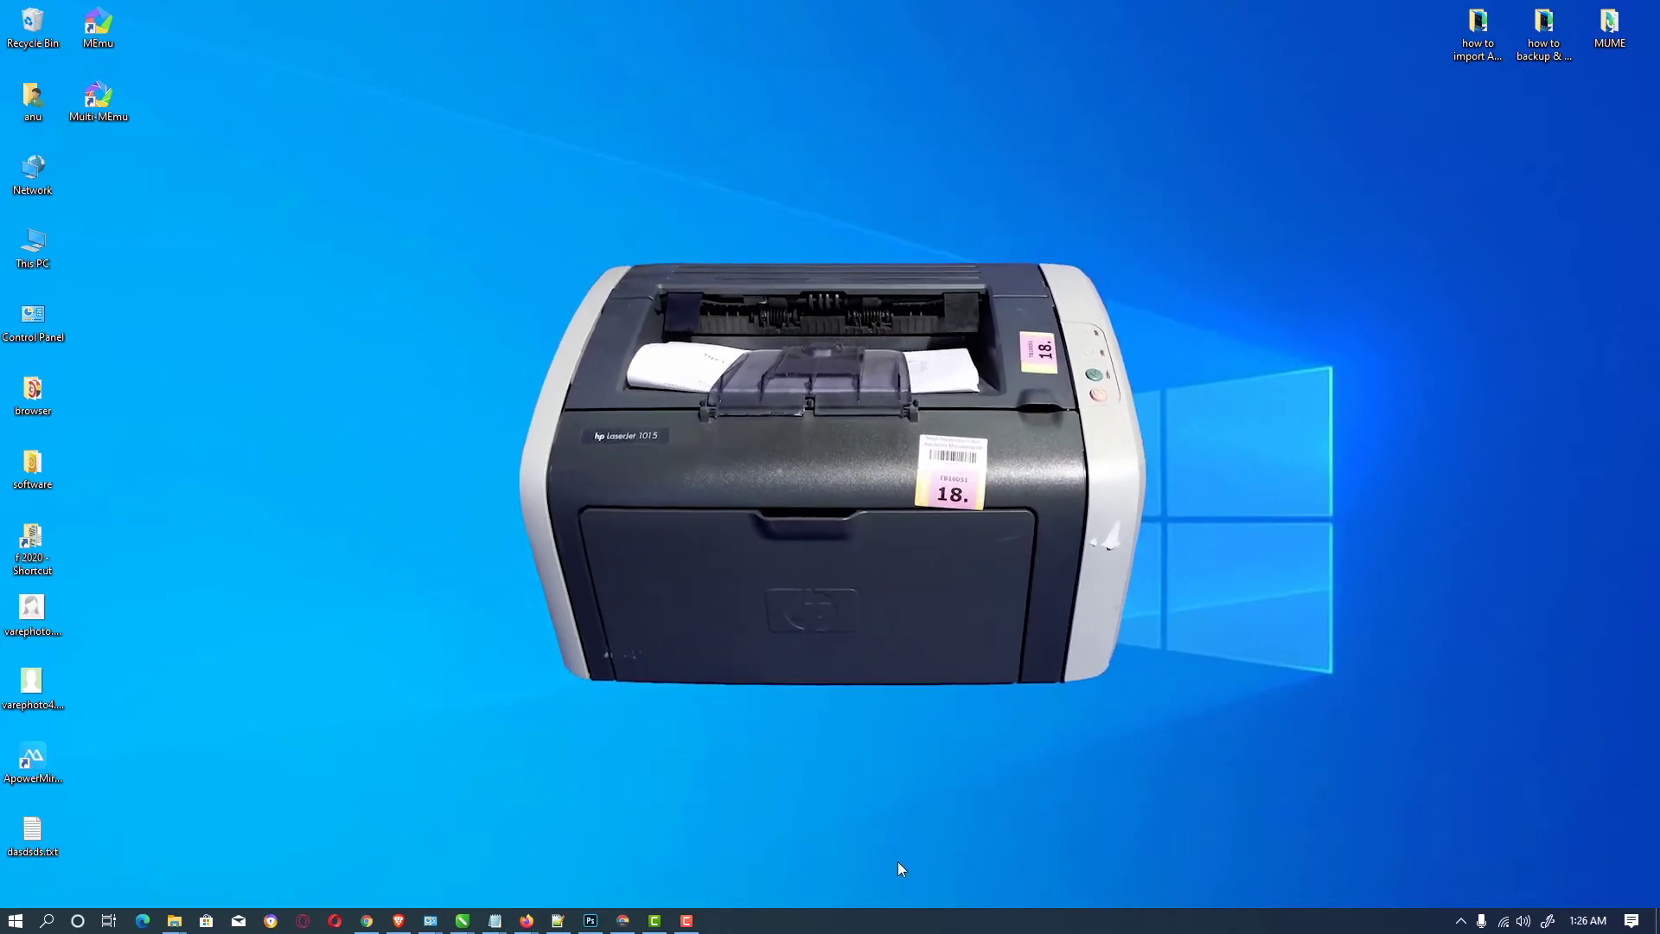
Download the MEGA driver folder as hp_laserjet_1015.zip and move the archive onto the desktop
{"action": "left_click", "coordinate": [622, 920]}
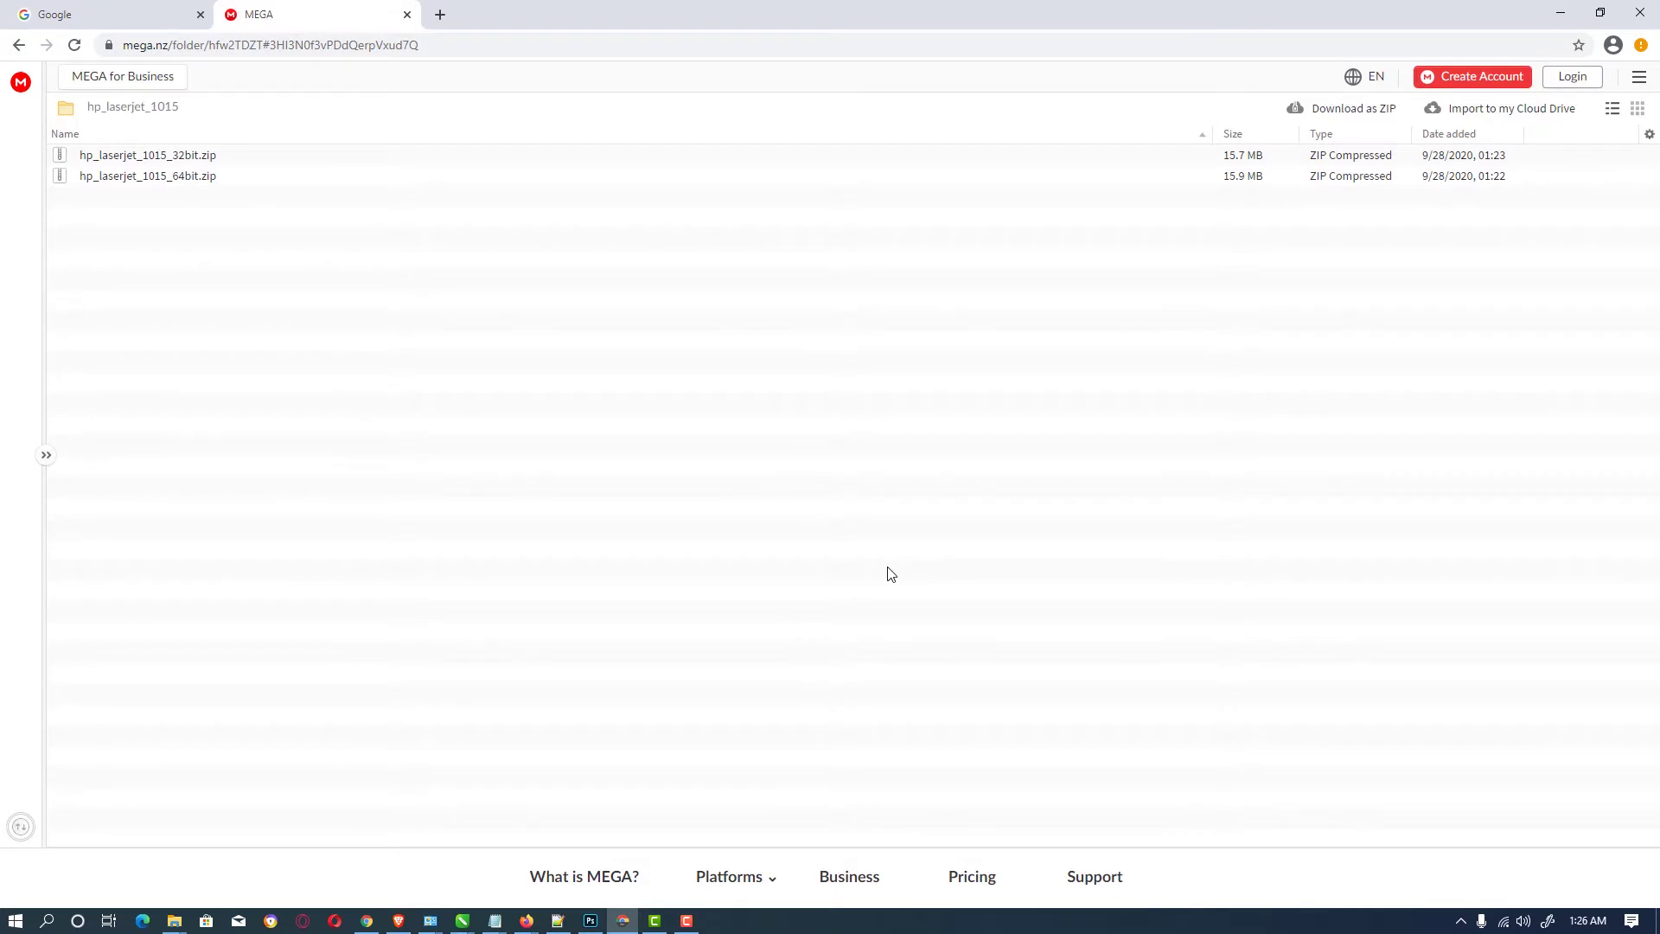
{"action": "left_click", "coordinate": [1372, 115]}
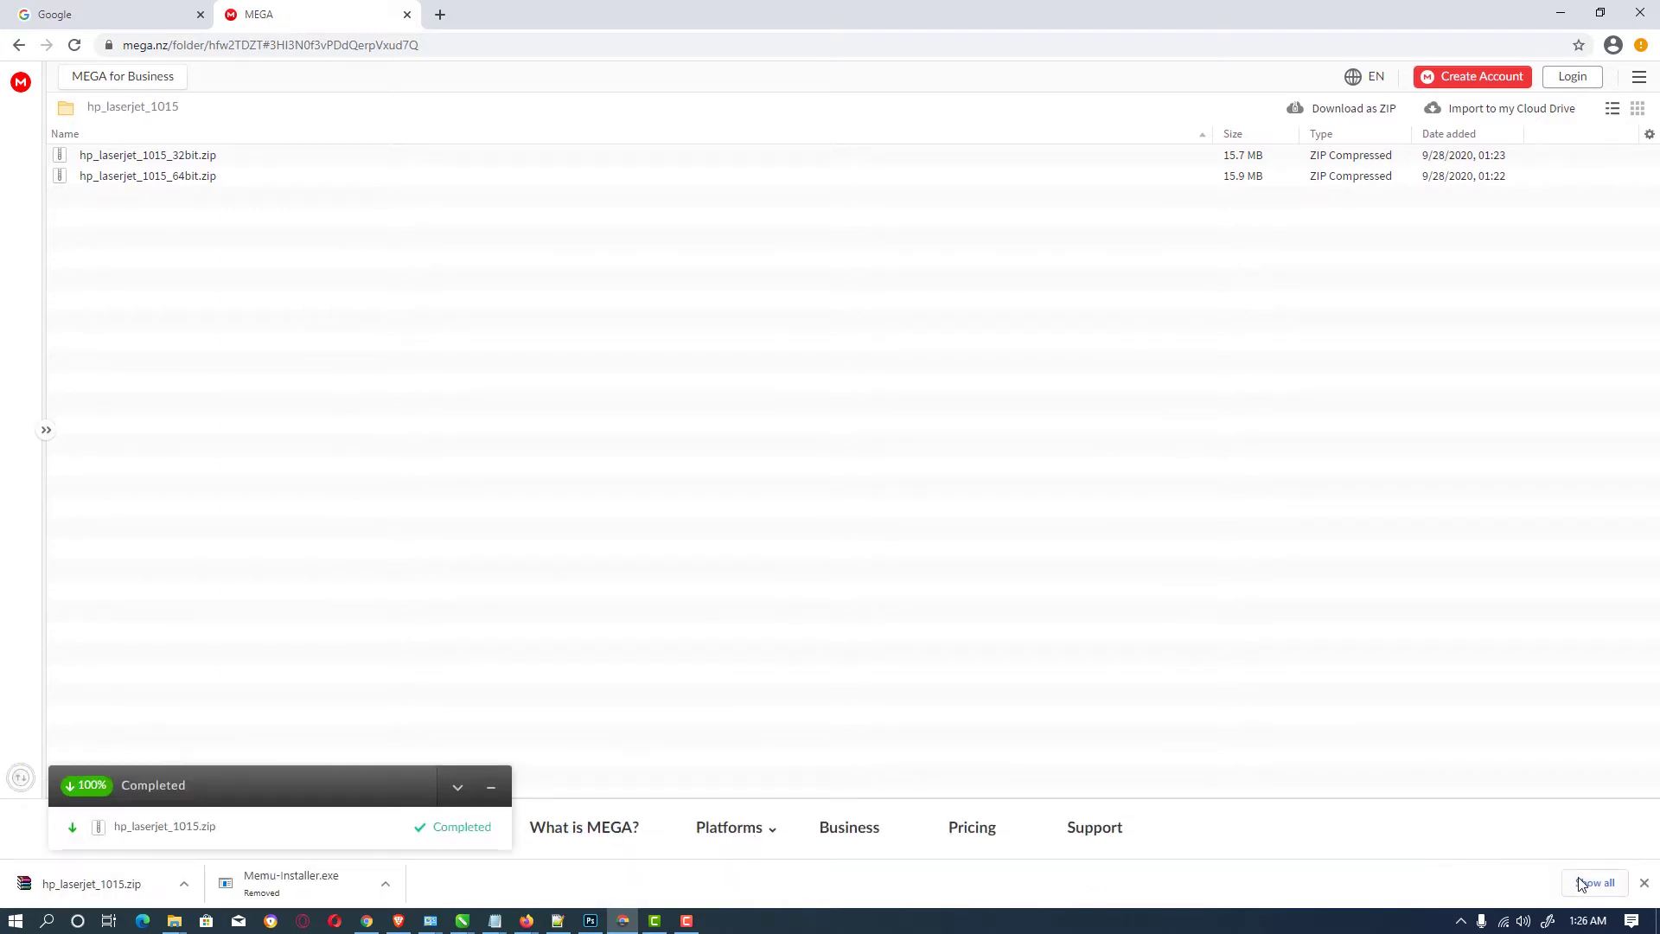
{"action": "left_click", "coordinate": [1596, 883]}
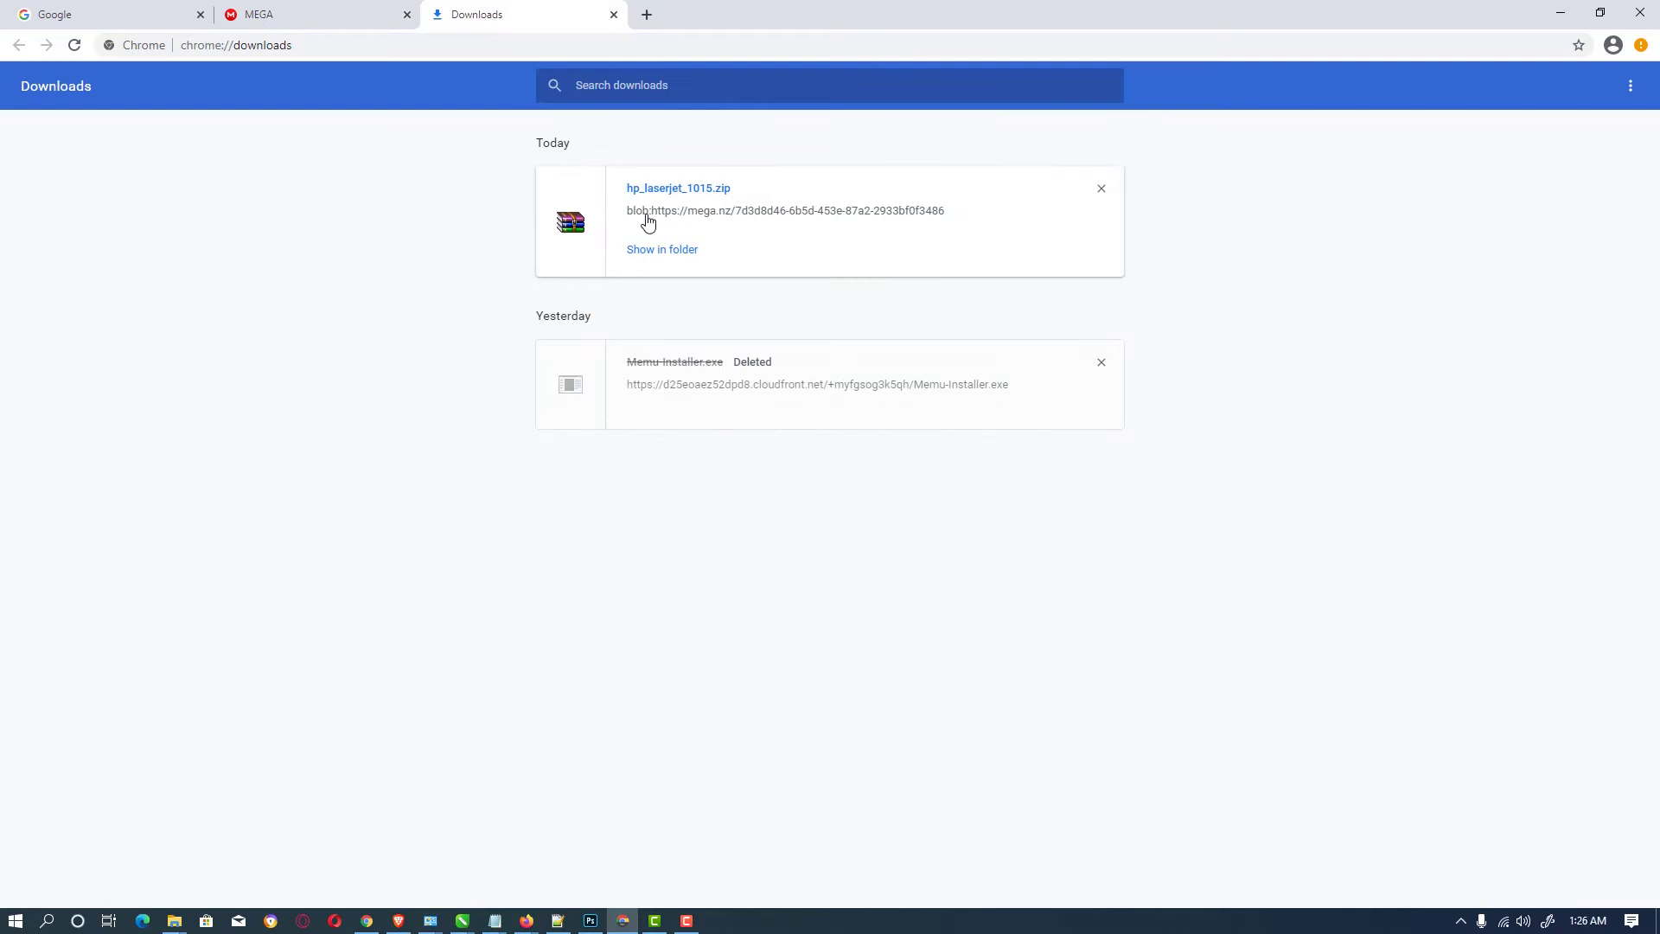
{"action": "left_click", "coordinate": [657, 253]}
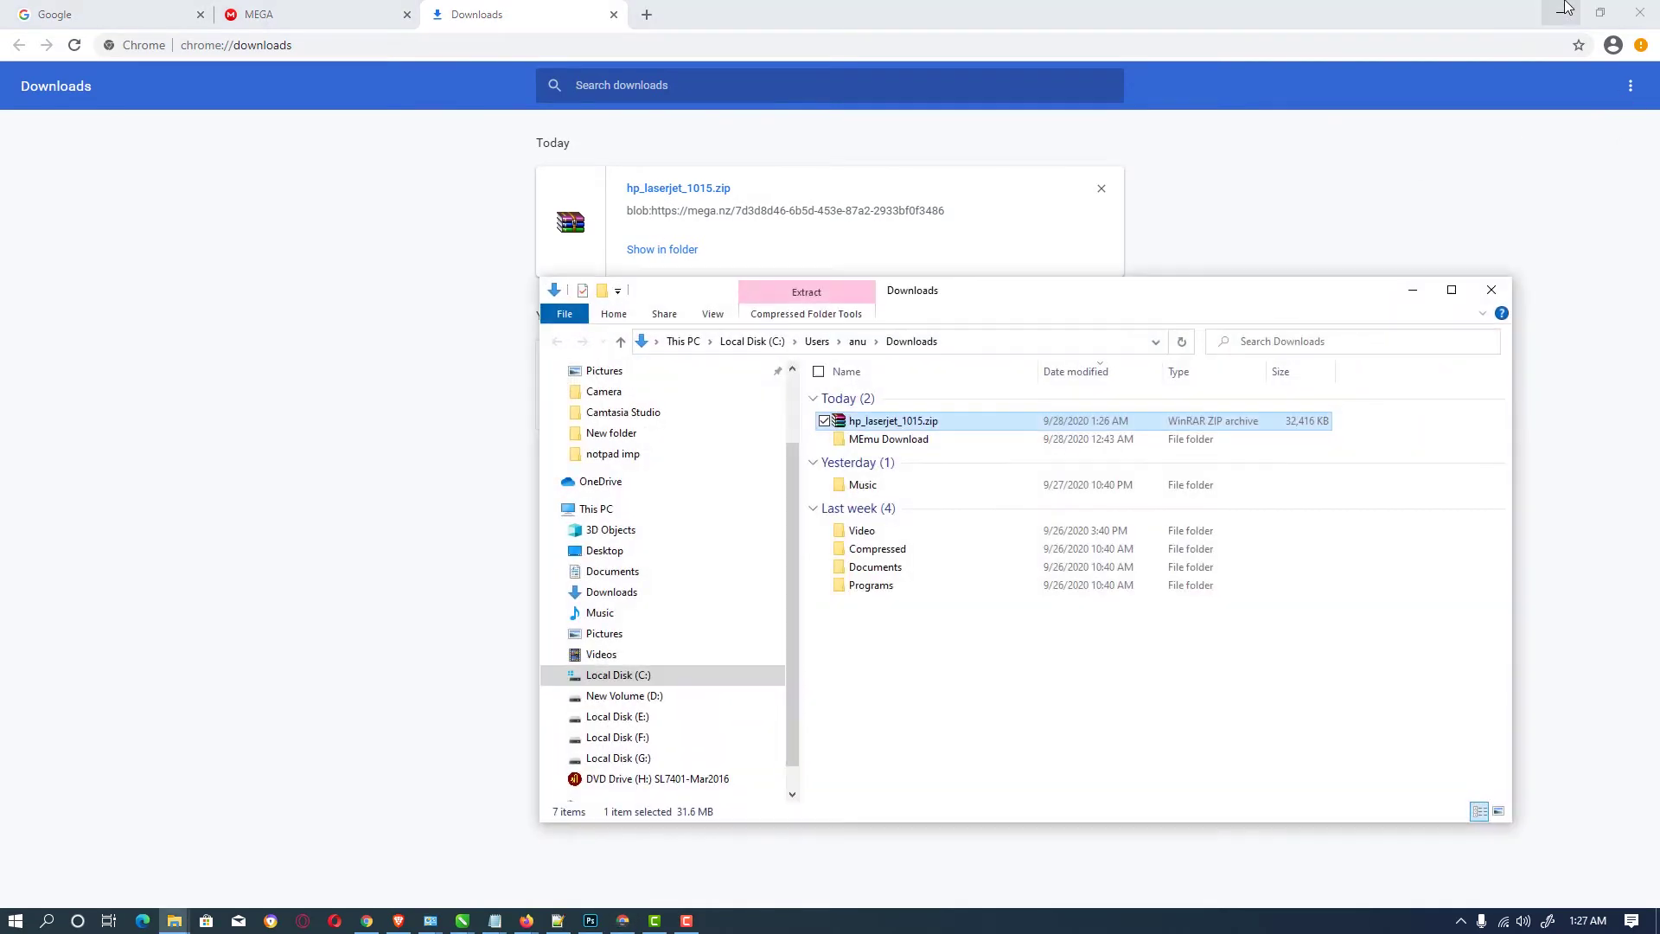
{"action": "left_click", "coordinate": [1561, 12]}
{"action": "left_click_drag", "start_coordinate": [886, 424], "coordinate": [782, 427]}
Extract hp_laserjet_1015.zip with WinRAR into an hp_laserjet_1015 folder on the desktop
{"action": "left_click", "coordinate": [1490, 290]}
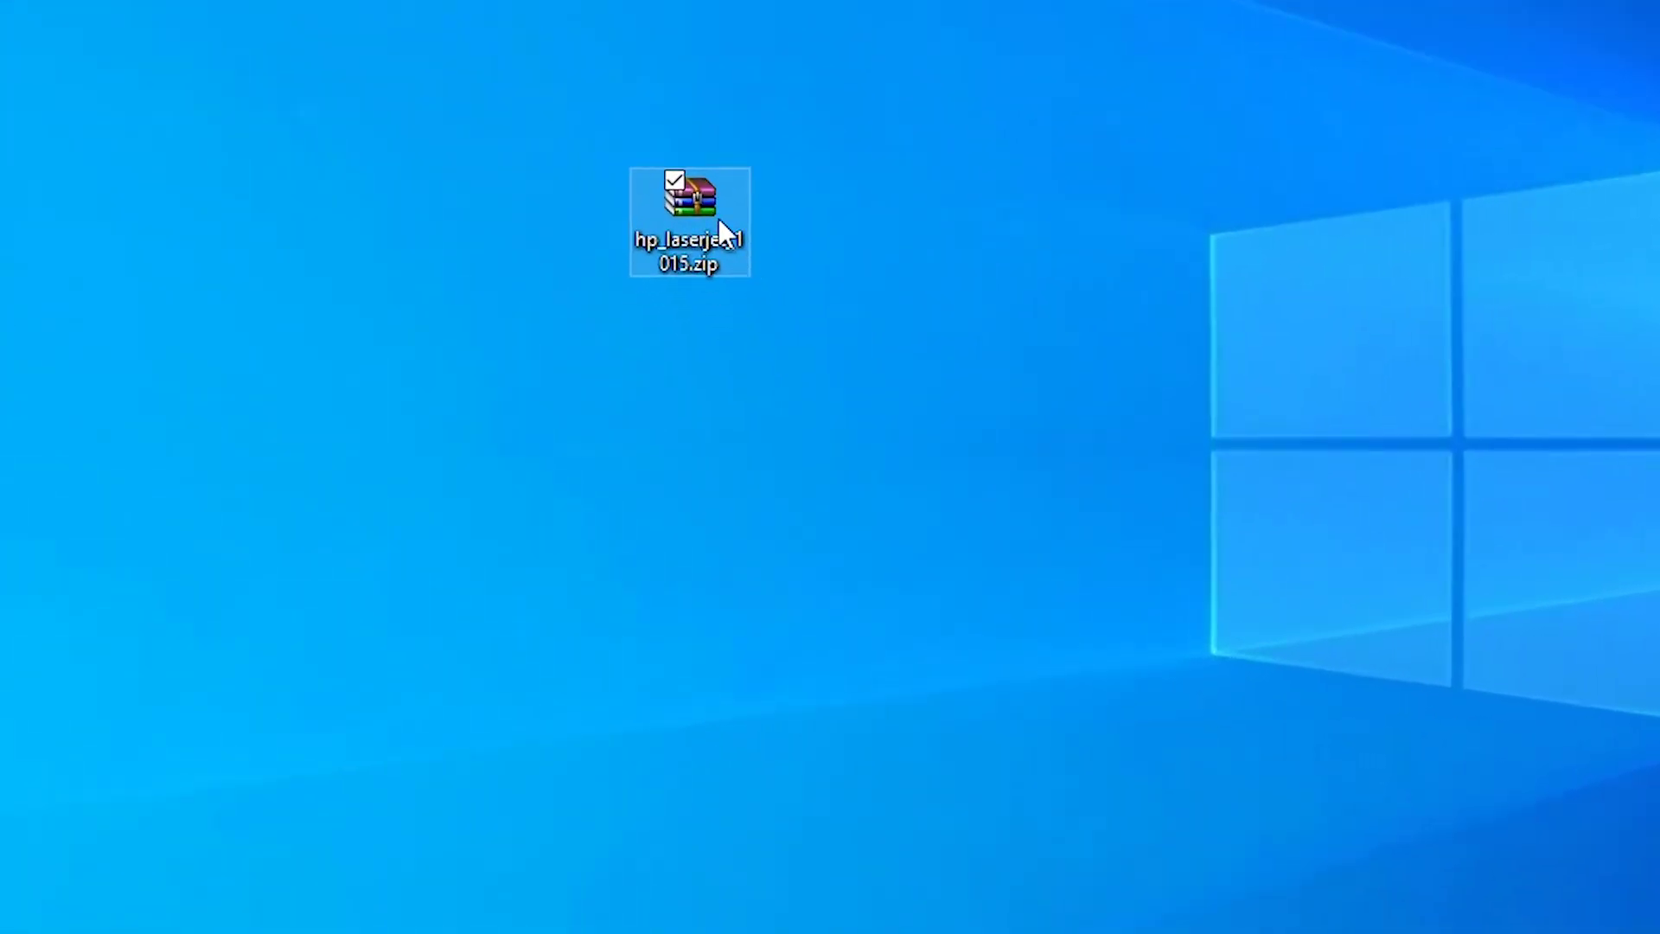
{"action": "right_click", "coordinate": [774, 399]}
{"action": "left_click", "coordinate": [413, 321]}
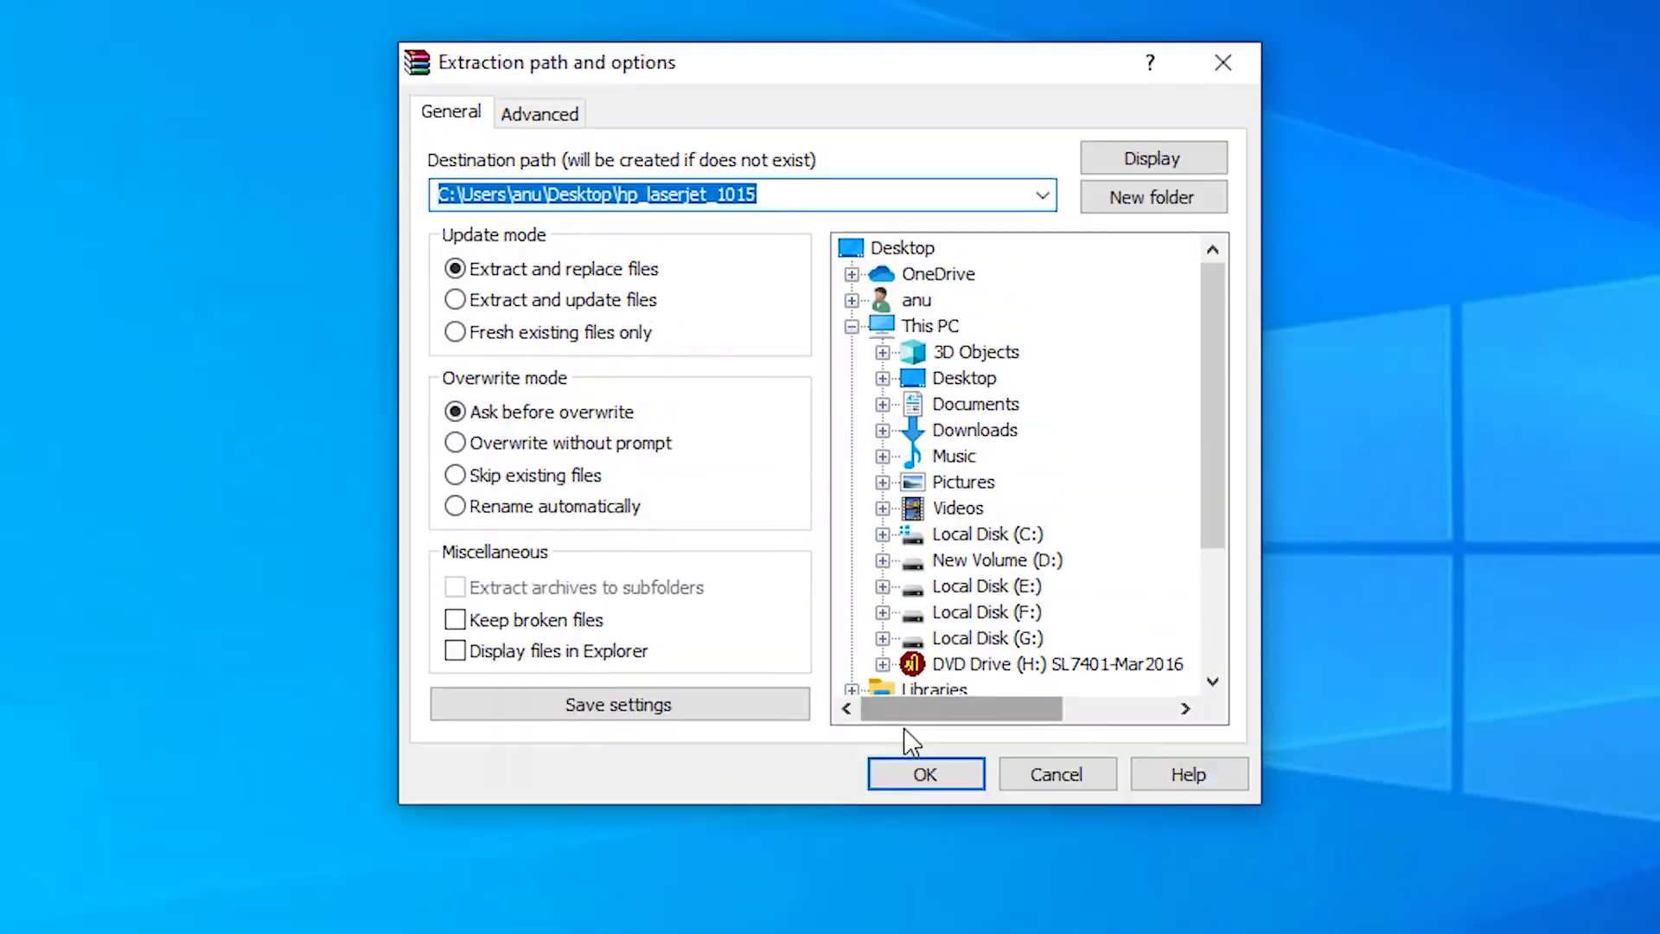
{"action": "left_click", "coordinate": [918, 774]}
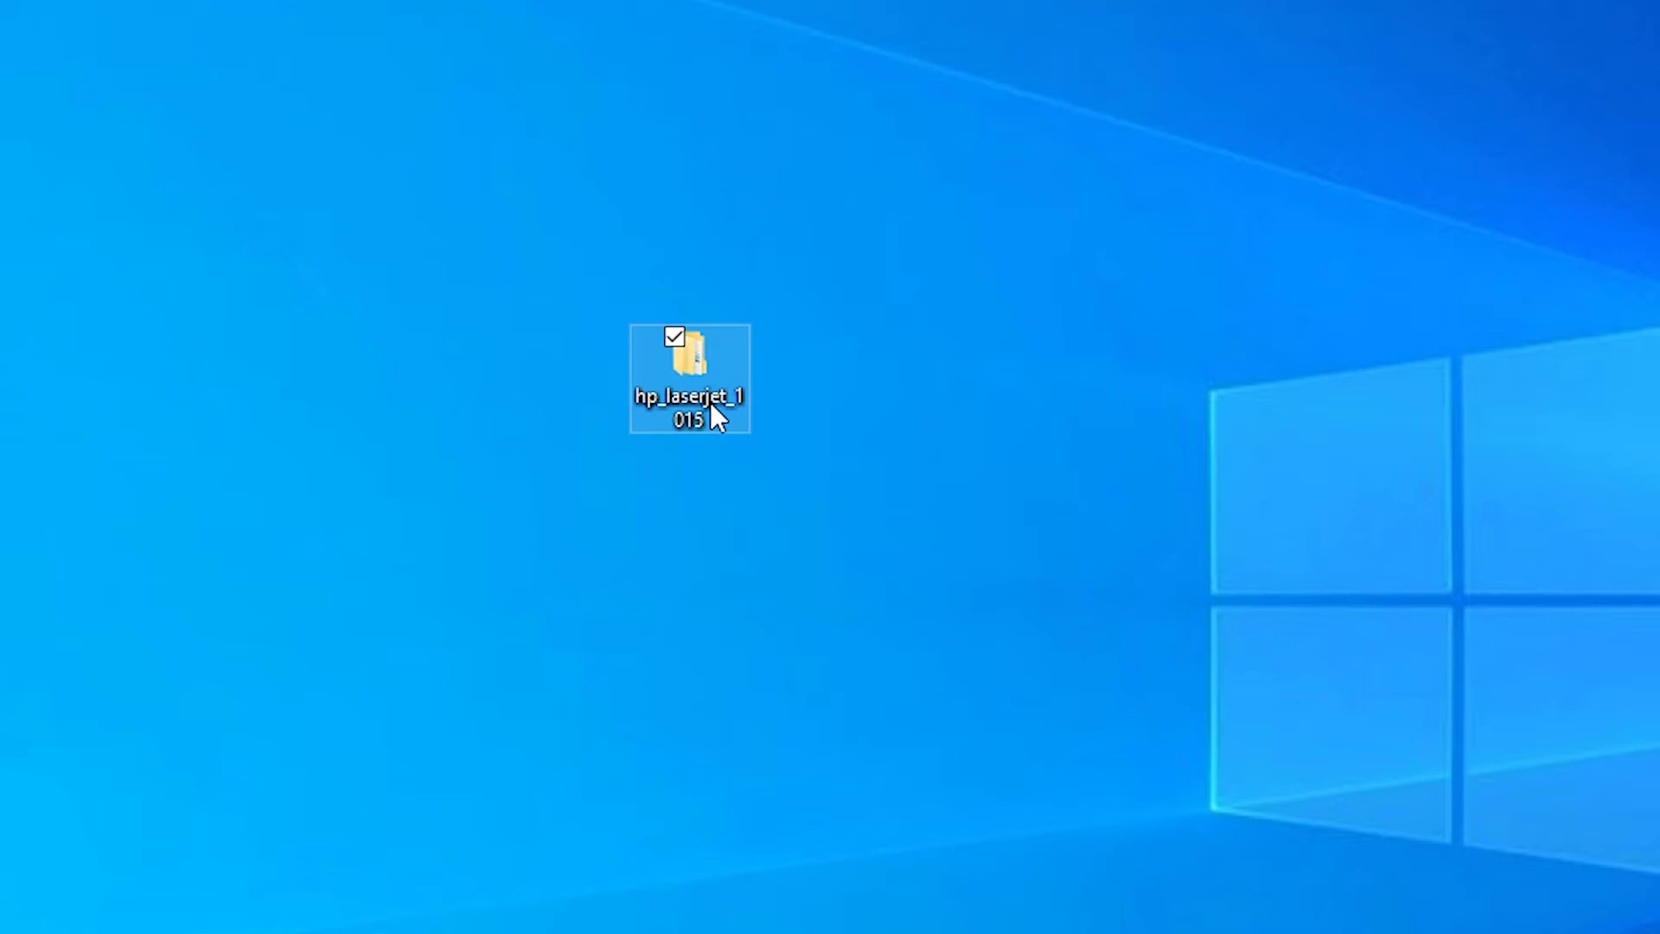
In hp_laserjet_1015\hp_laserjet_1015, extract hp_laserjet_1015_64bit.zip into a hp_laserjet_1015_64bit folder
{"action": "double_click", "coordinate": [710, 406]}
{"action": "double_click", "coordinate": [620, 228]}
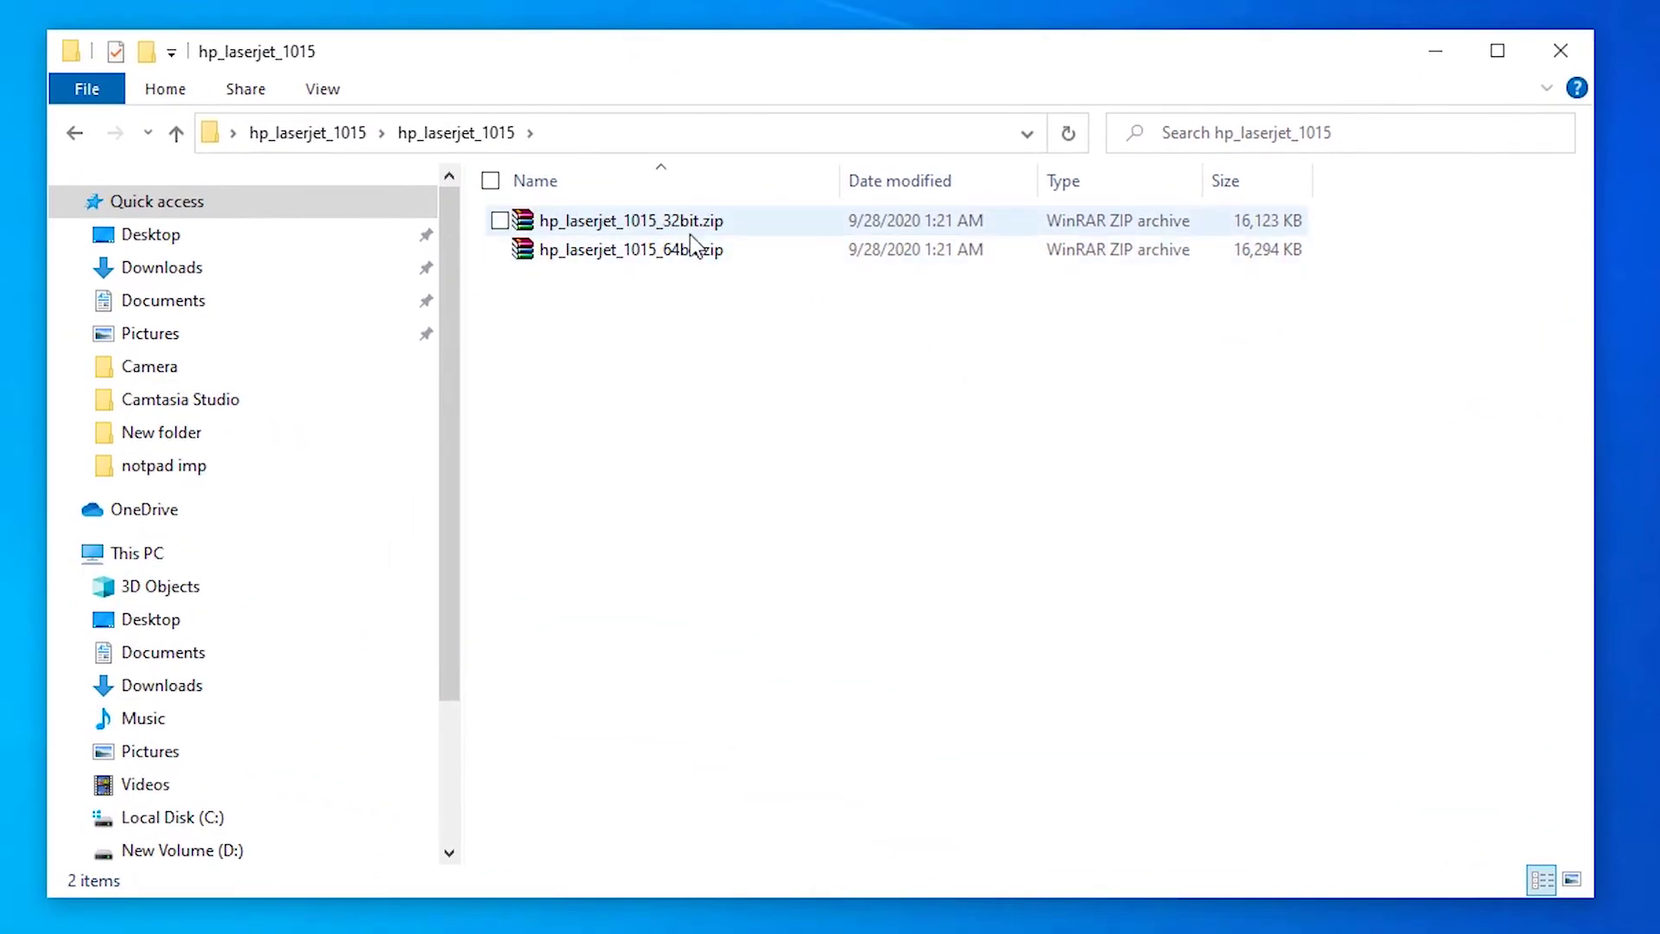
{"action": "left_click", "coordinate": [689, 266]}
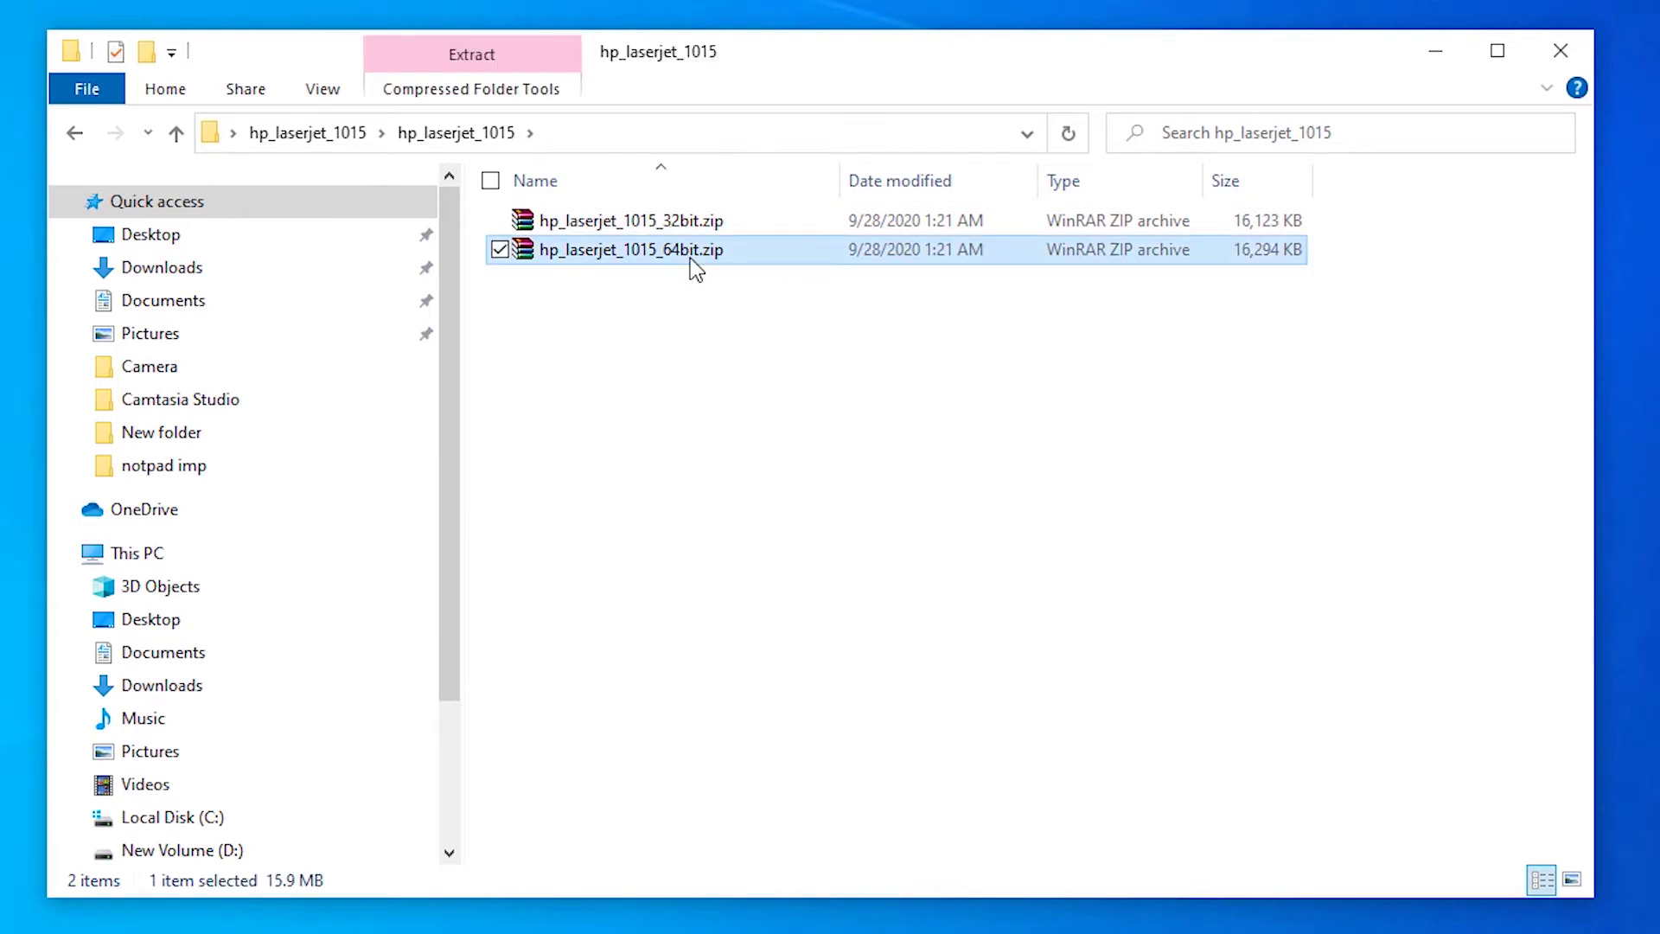
{"action": "left_click", "coordinate": [718, 223]}
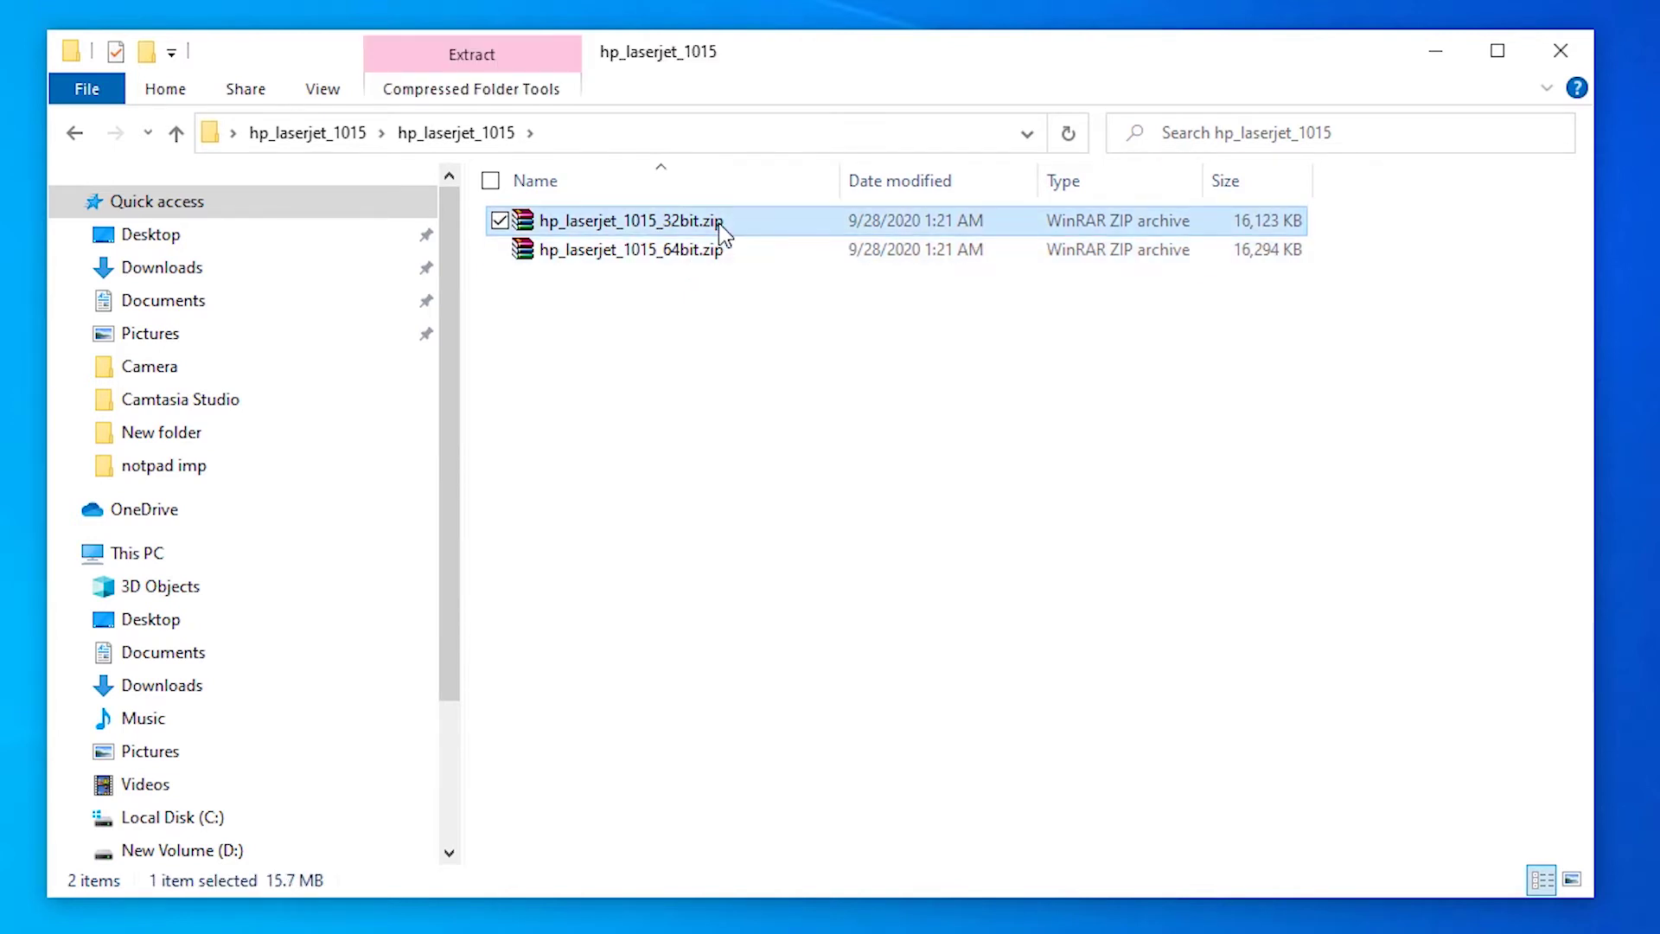
{"action": "left_click", "coordinate": [657, 254]}
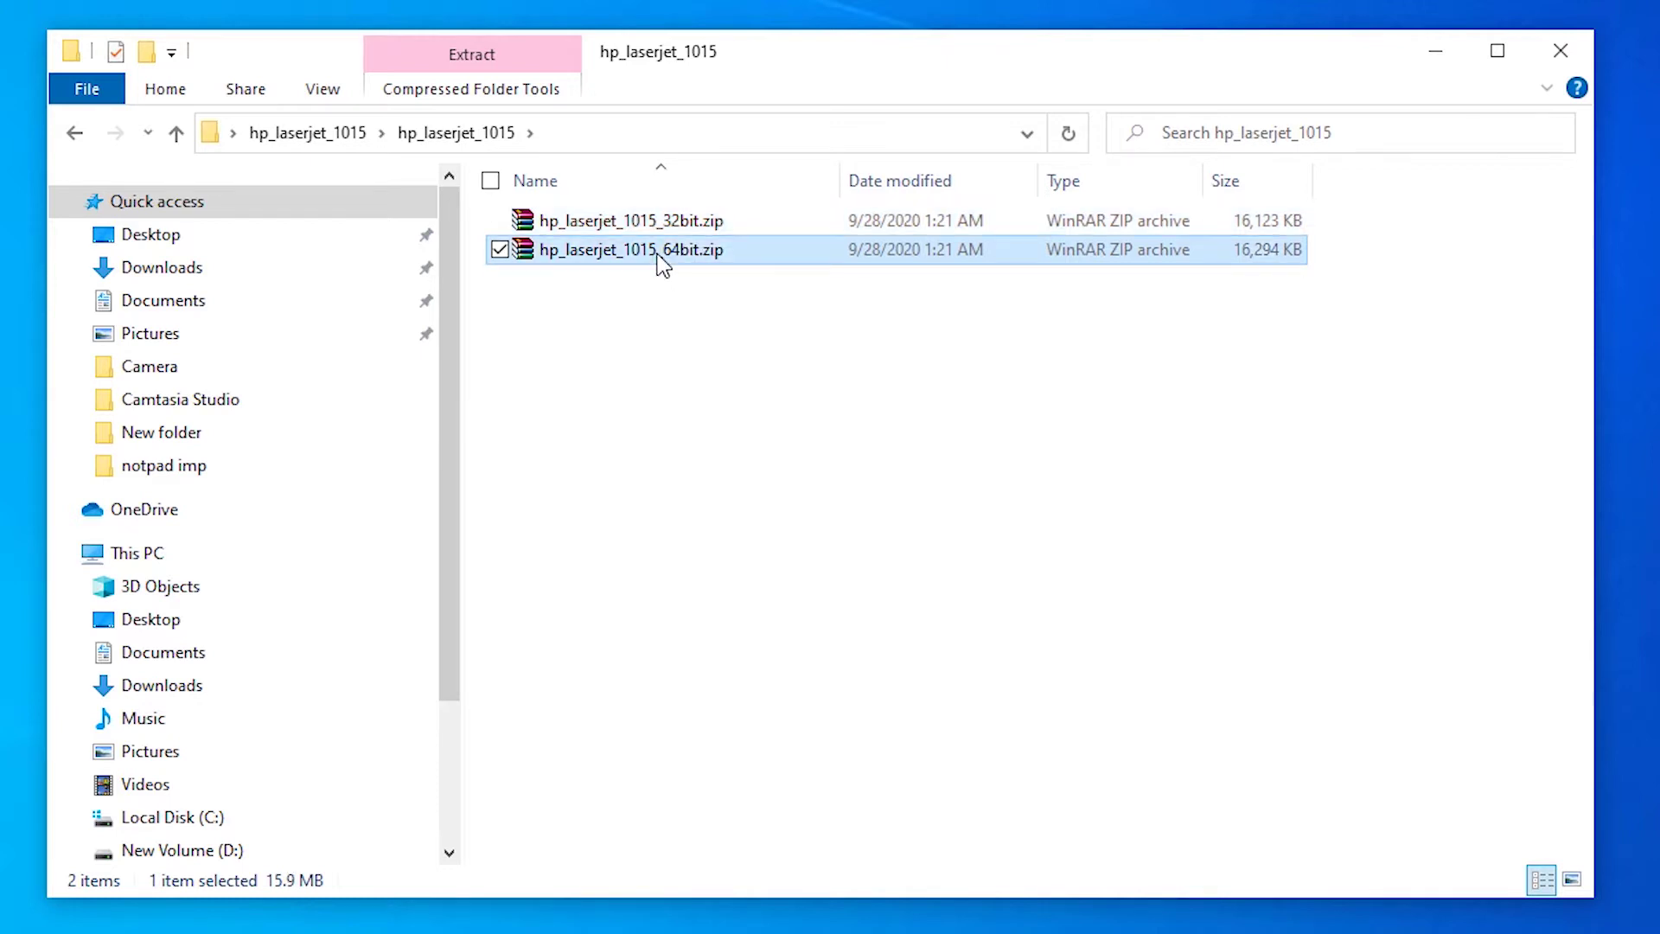
{"action": "right_click", "coordinate": [658, 253]}
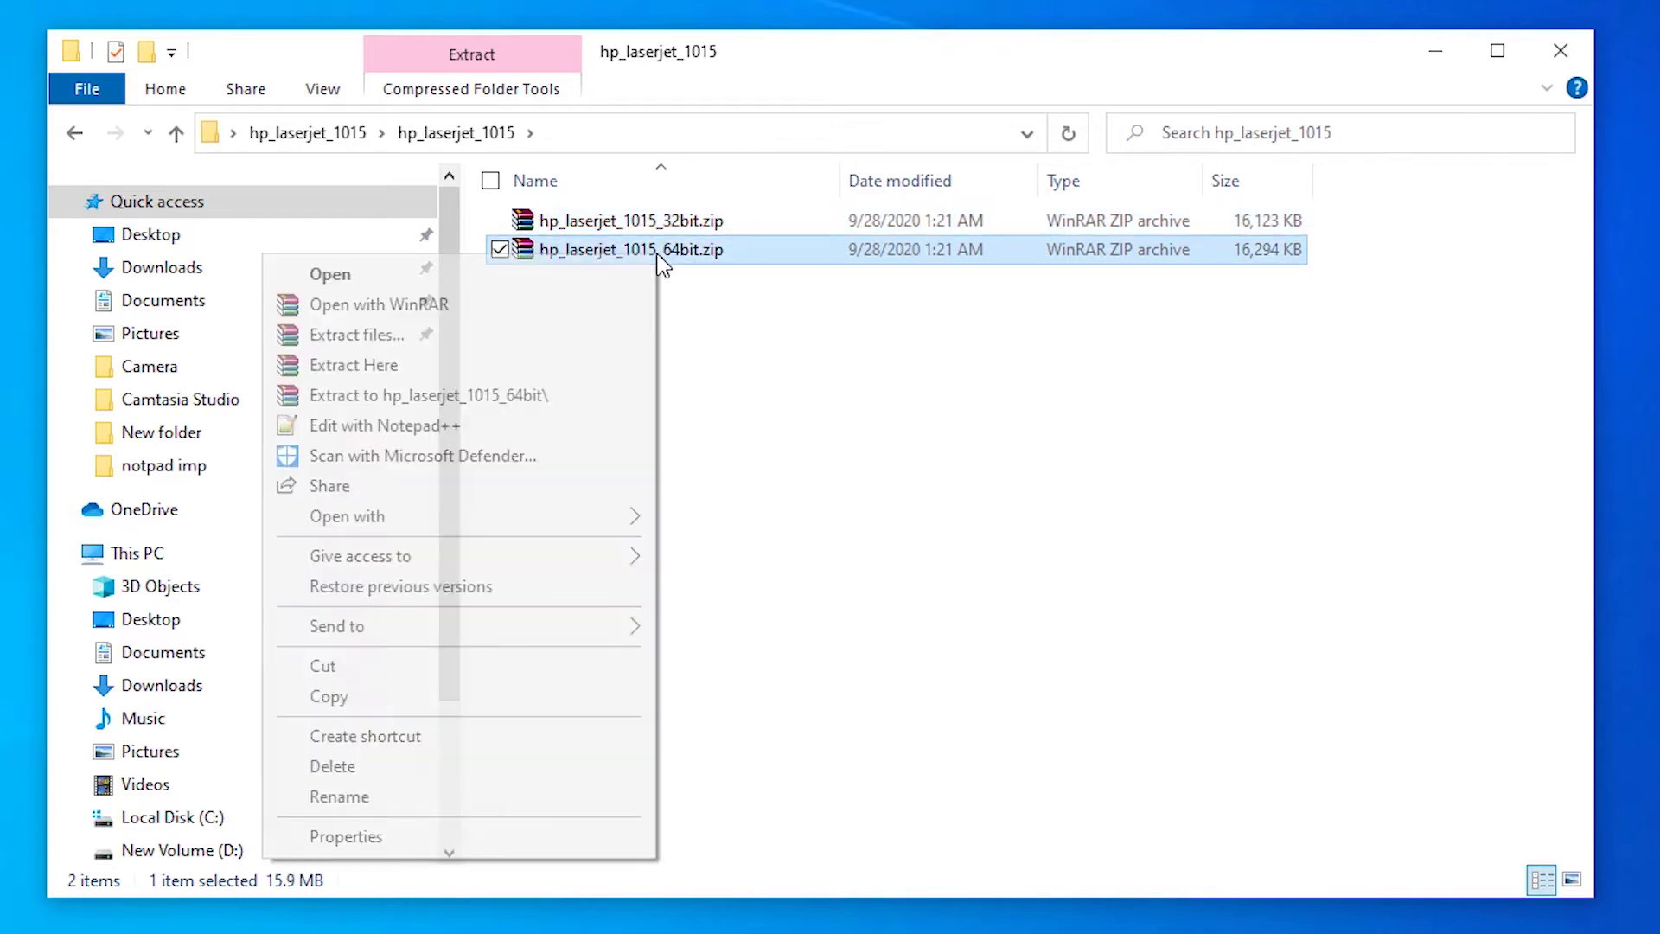
{"action": "left_click", "coordinate": [426, 338]}
{"action": "left_click", "coordinate": [743, 619]}
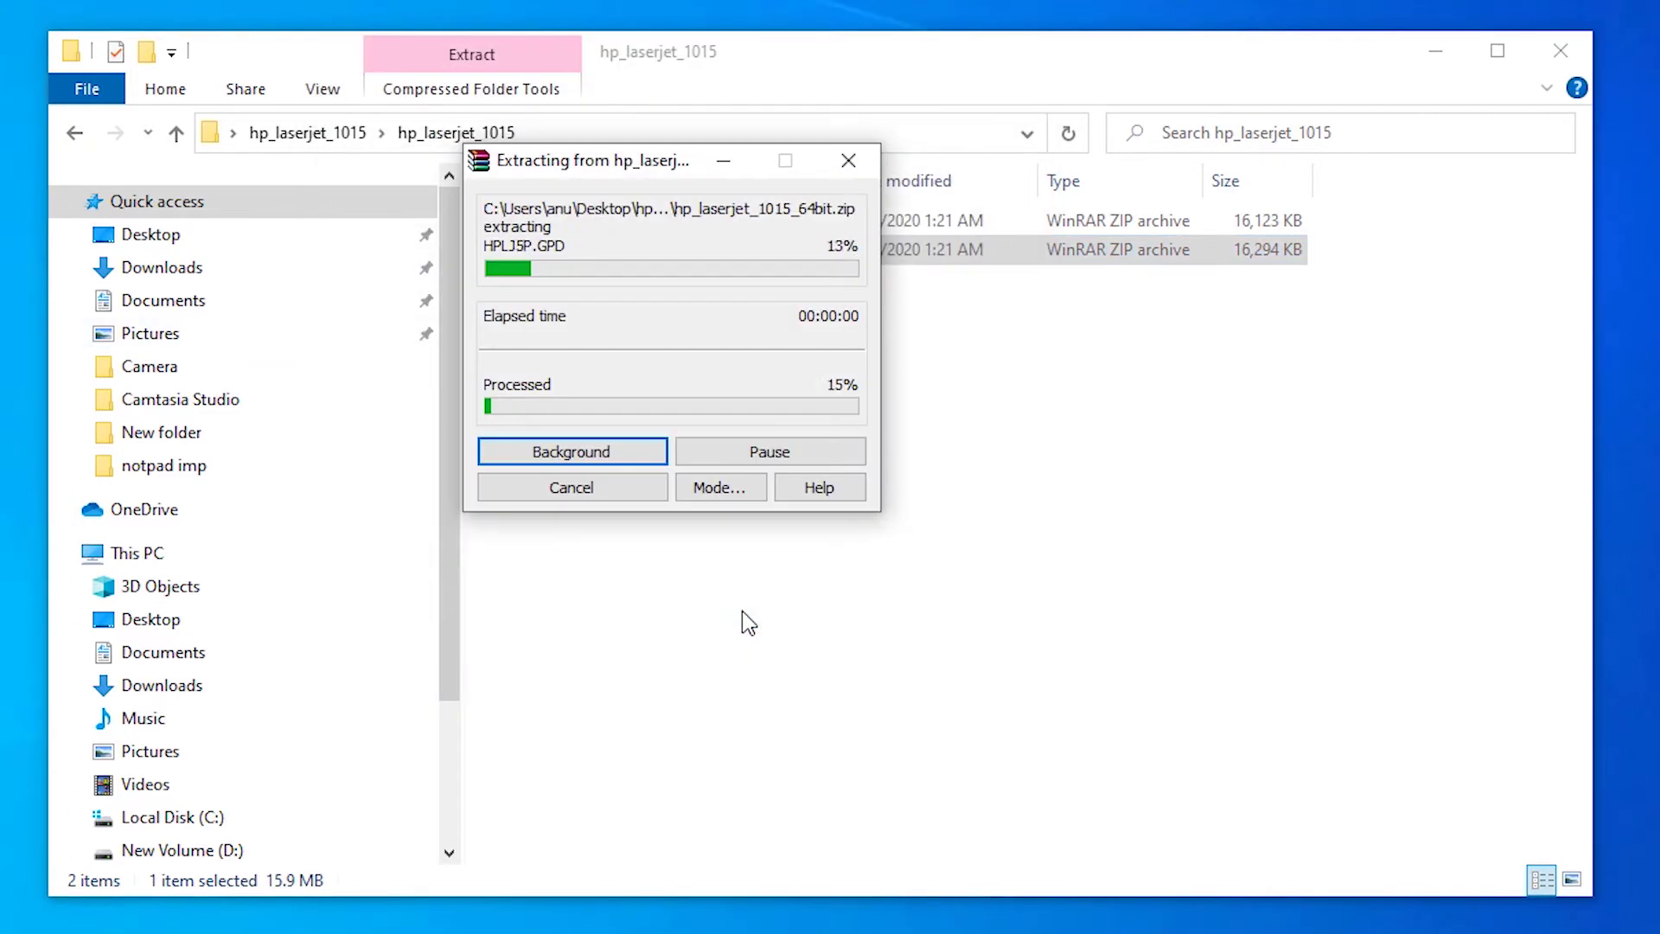
{"action": "left_click", "coordinate": [799, 230]}
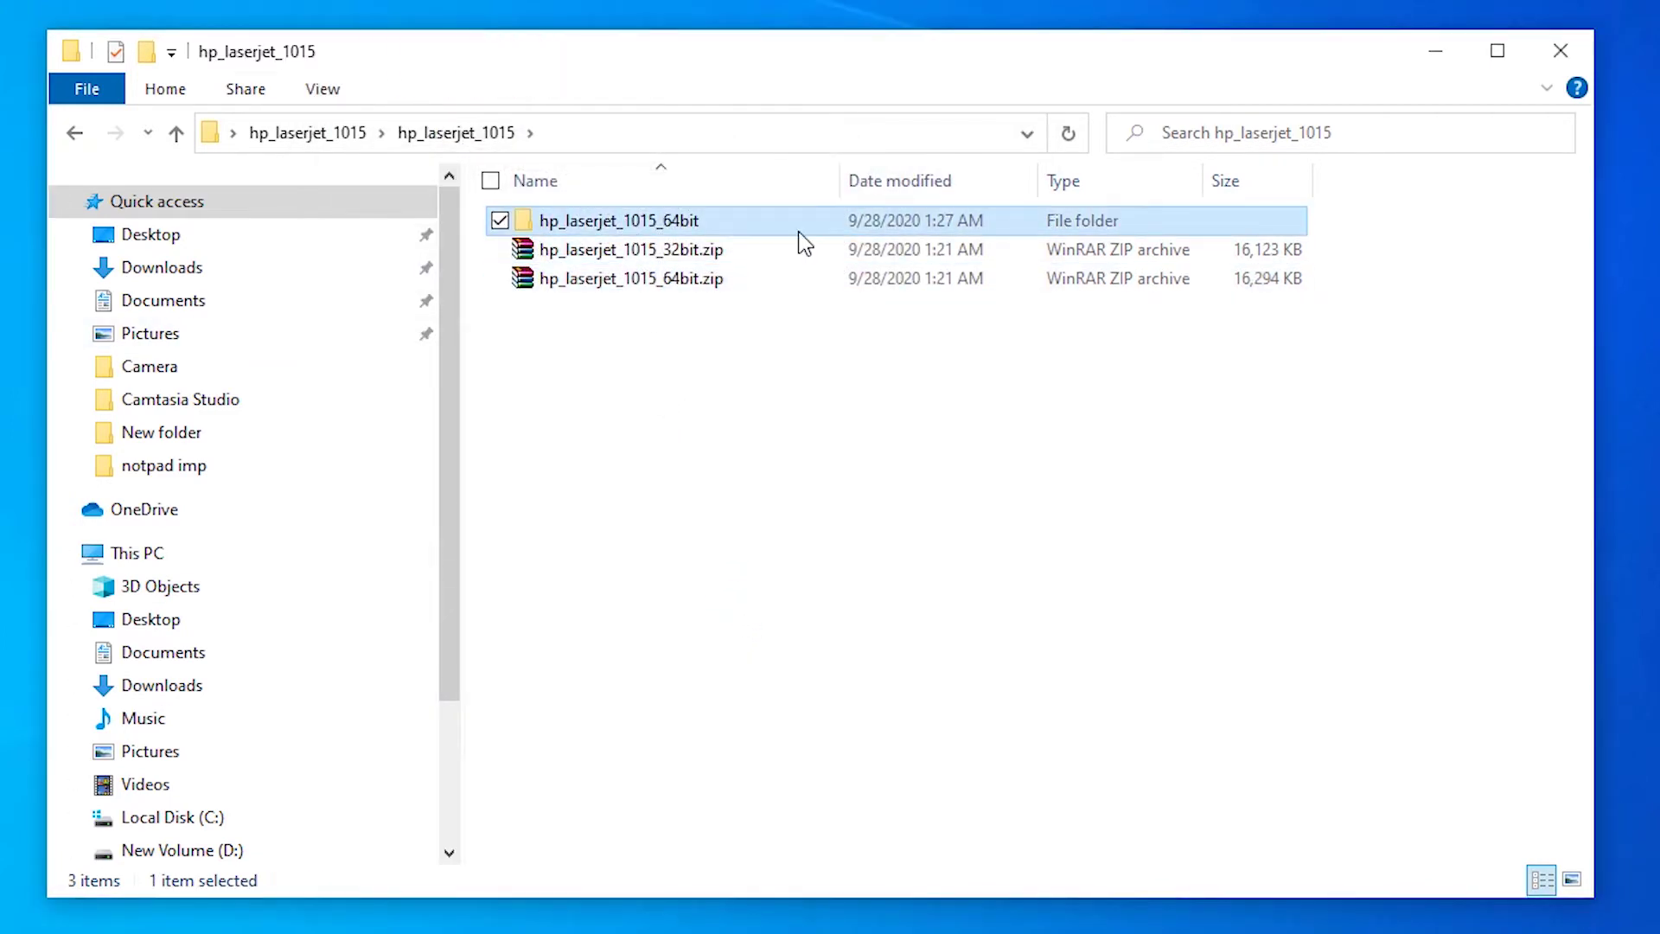
Close the driver folder and open Control Panel's Devices and Printers page via Start search 'co'
{"action": "left_click", "coordinate": [1561, 50]}
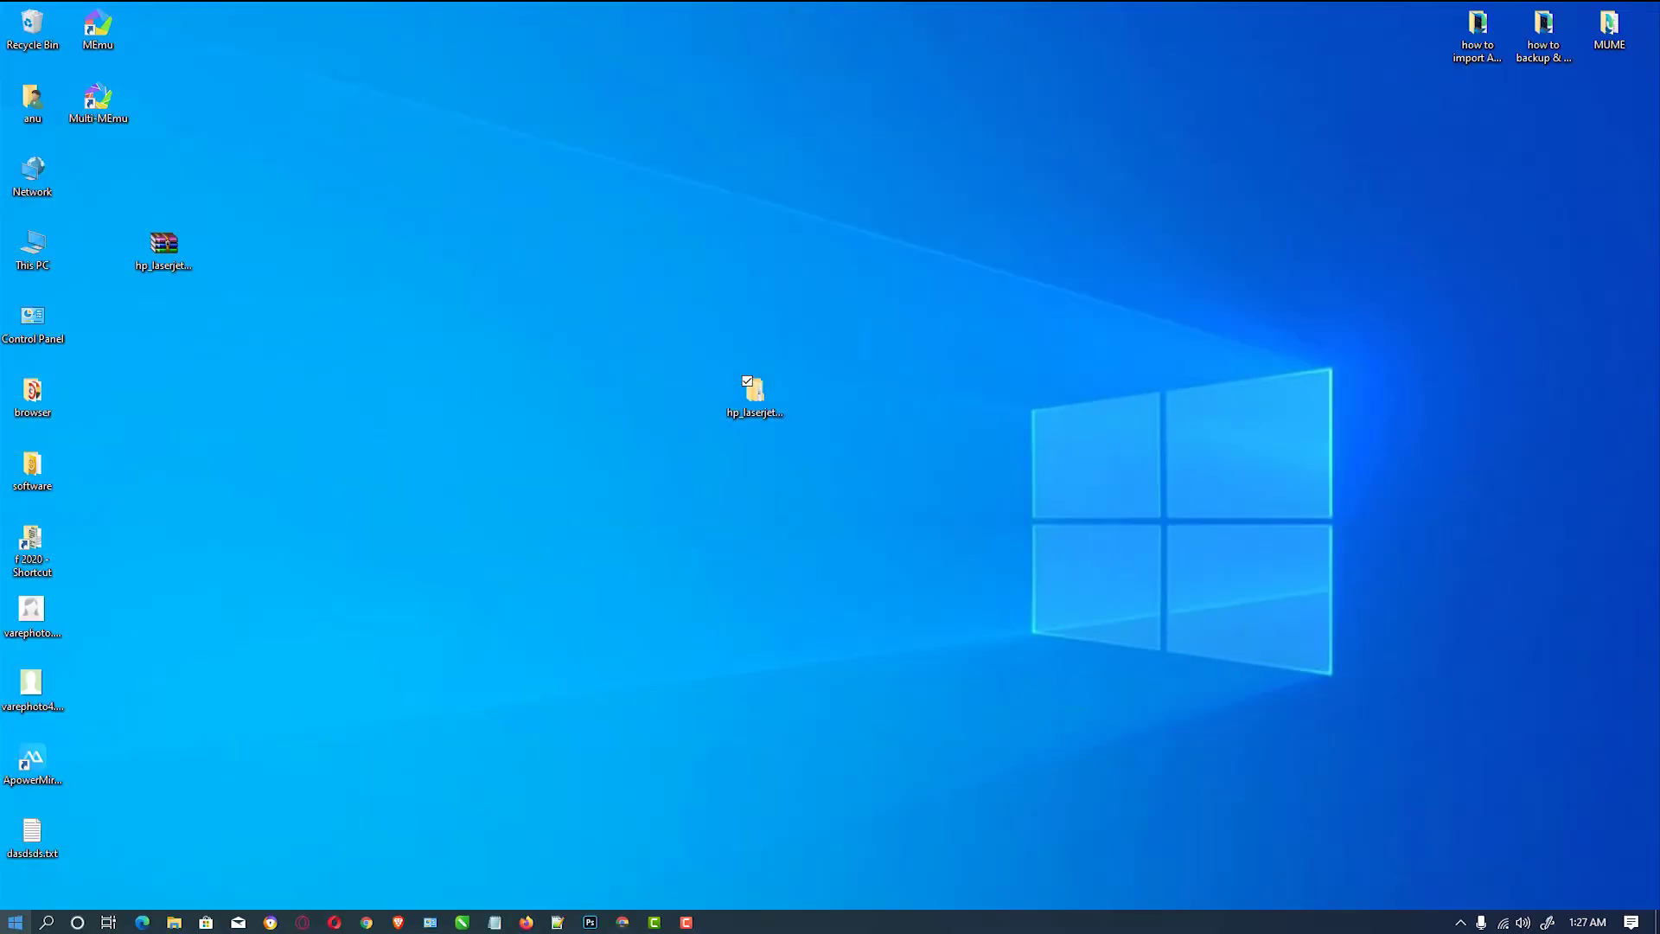
{"action": "left_click", "coordinate": [15, 922]}
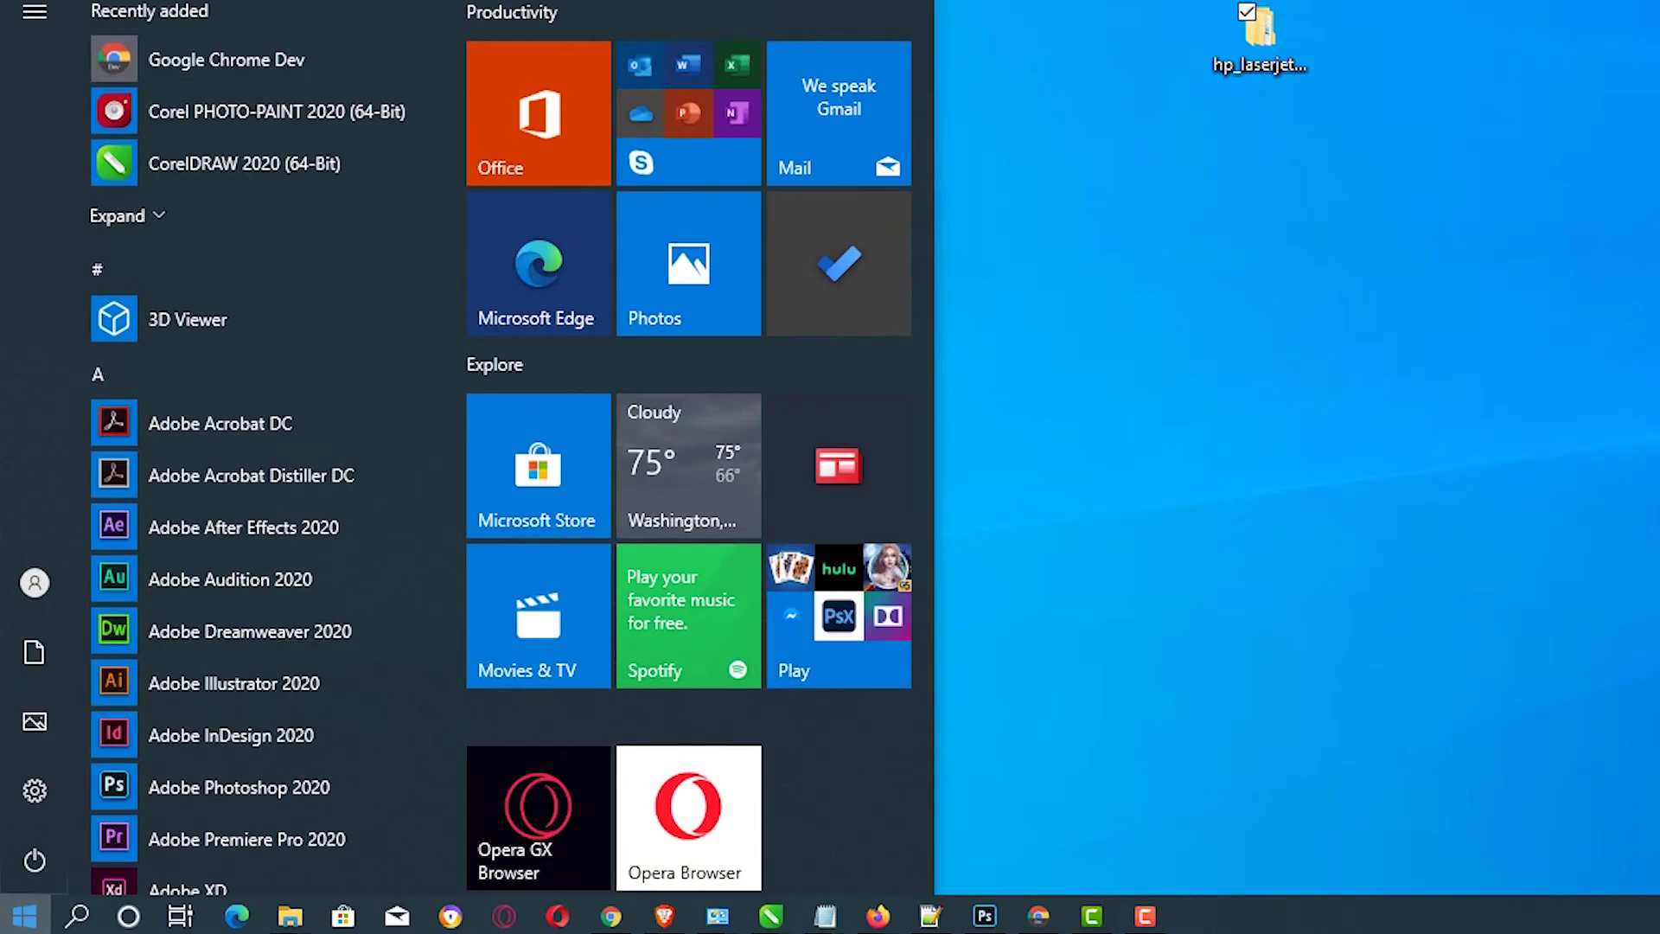
{"action": "type", "text": "co"}
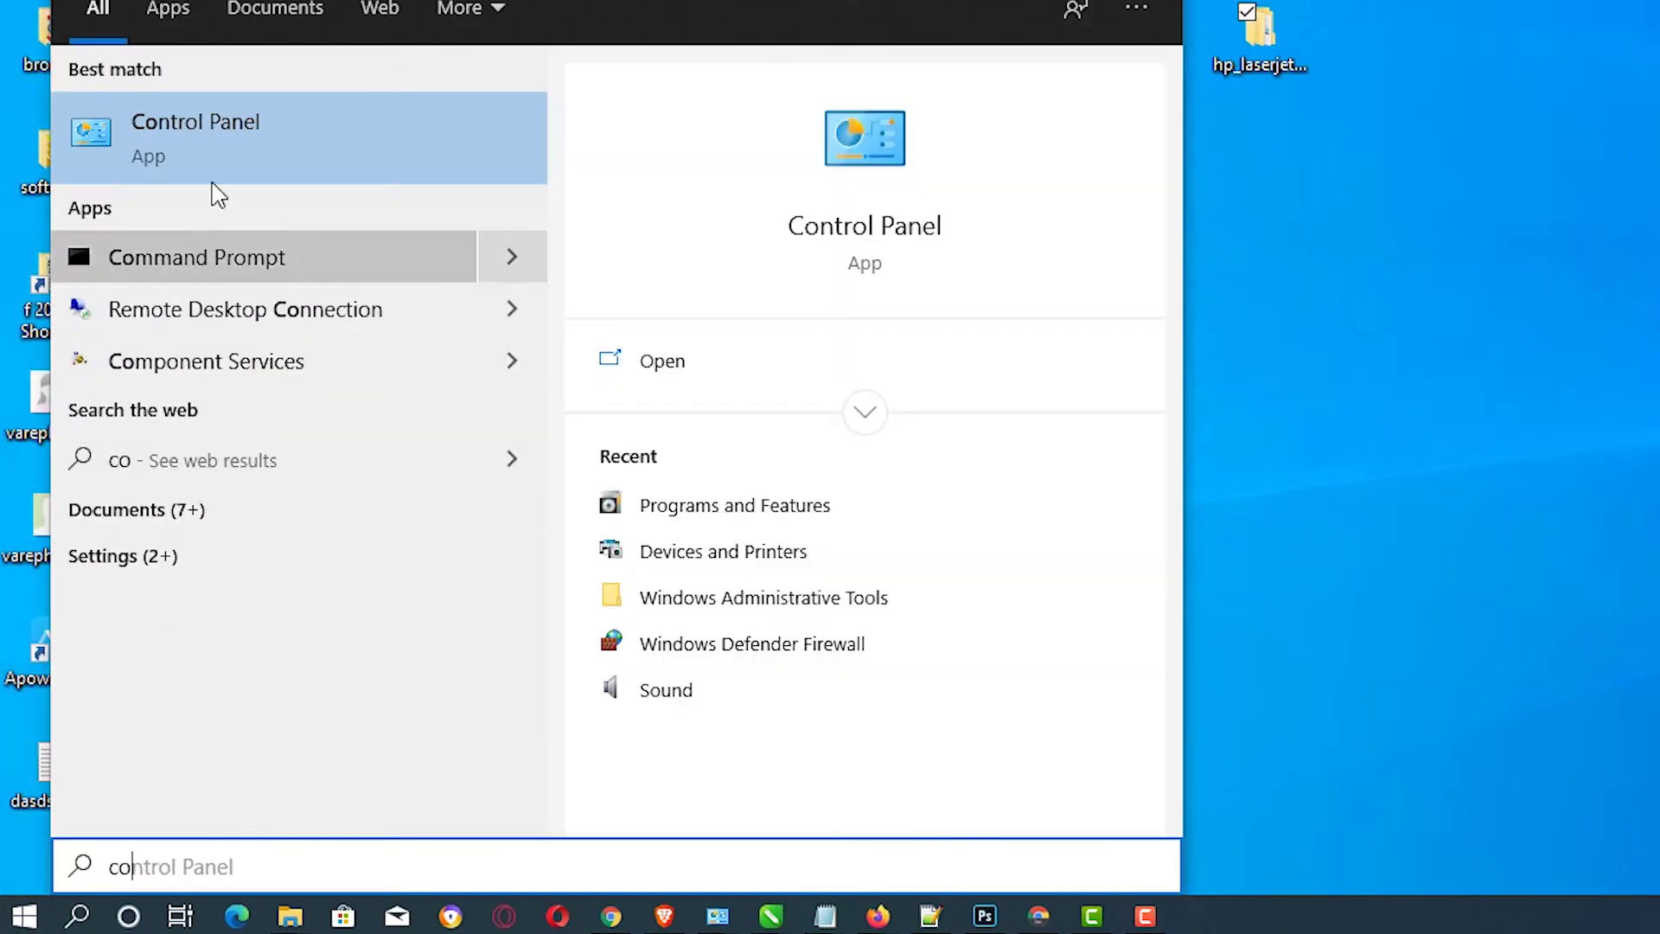
{"action": "left_click", "coordinate": [219, 146]}
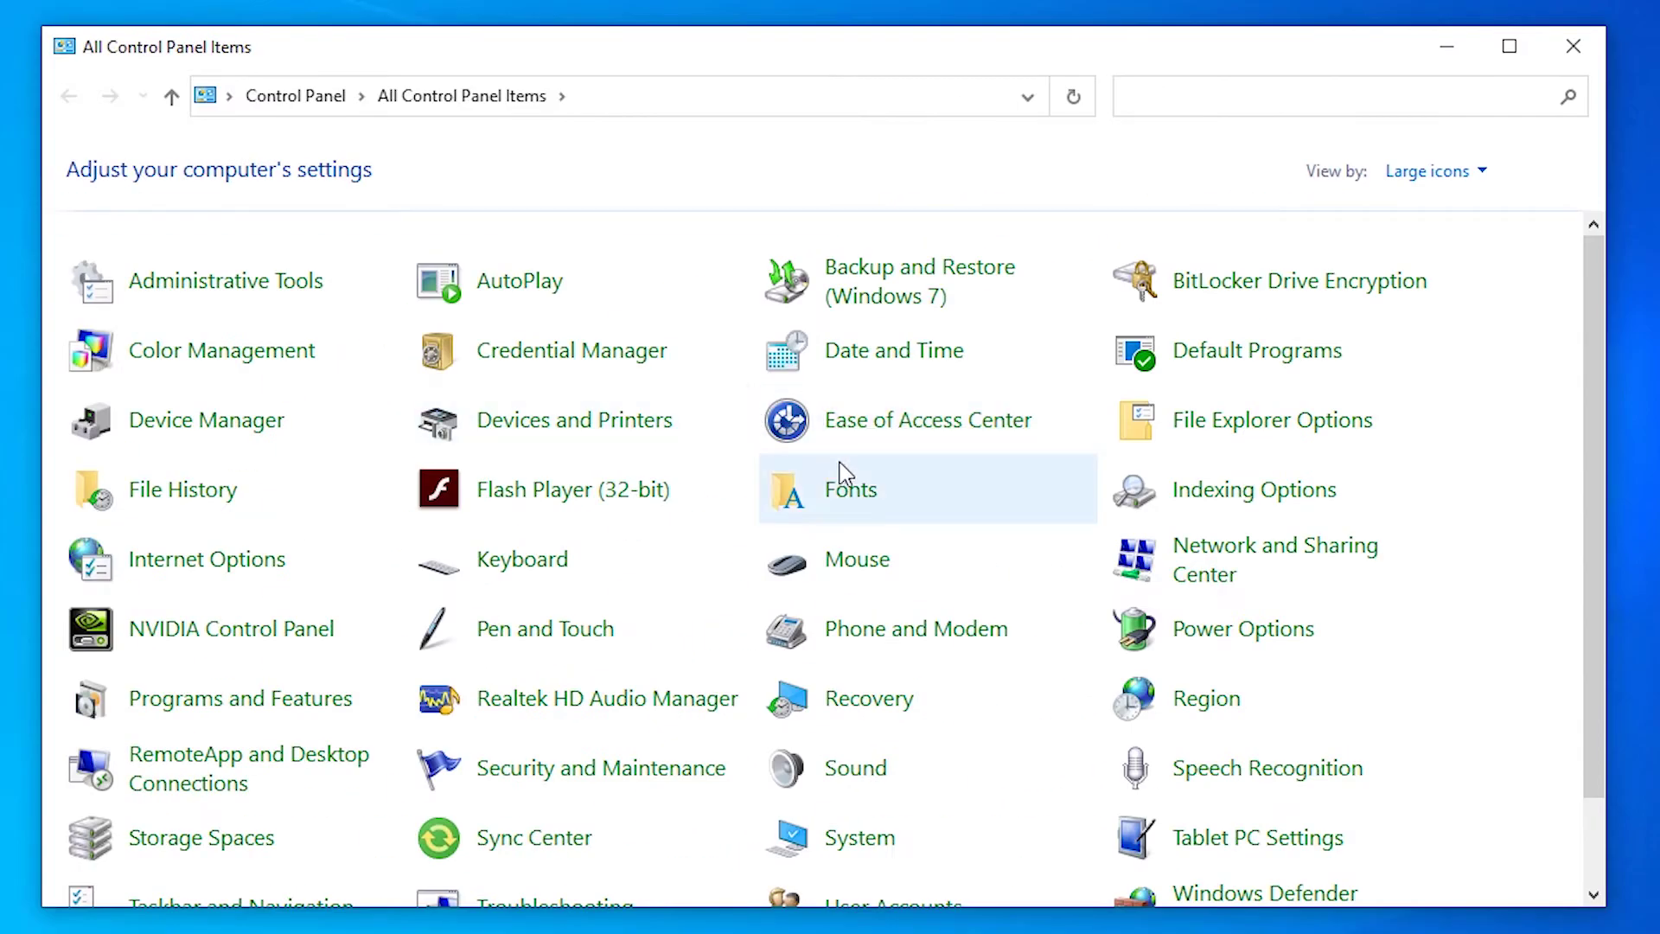
{"action": "left_click", "coordinate": [605, 428]}
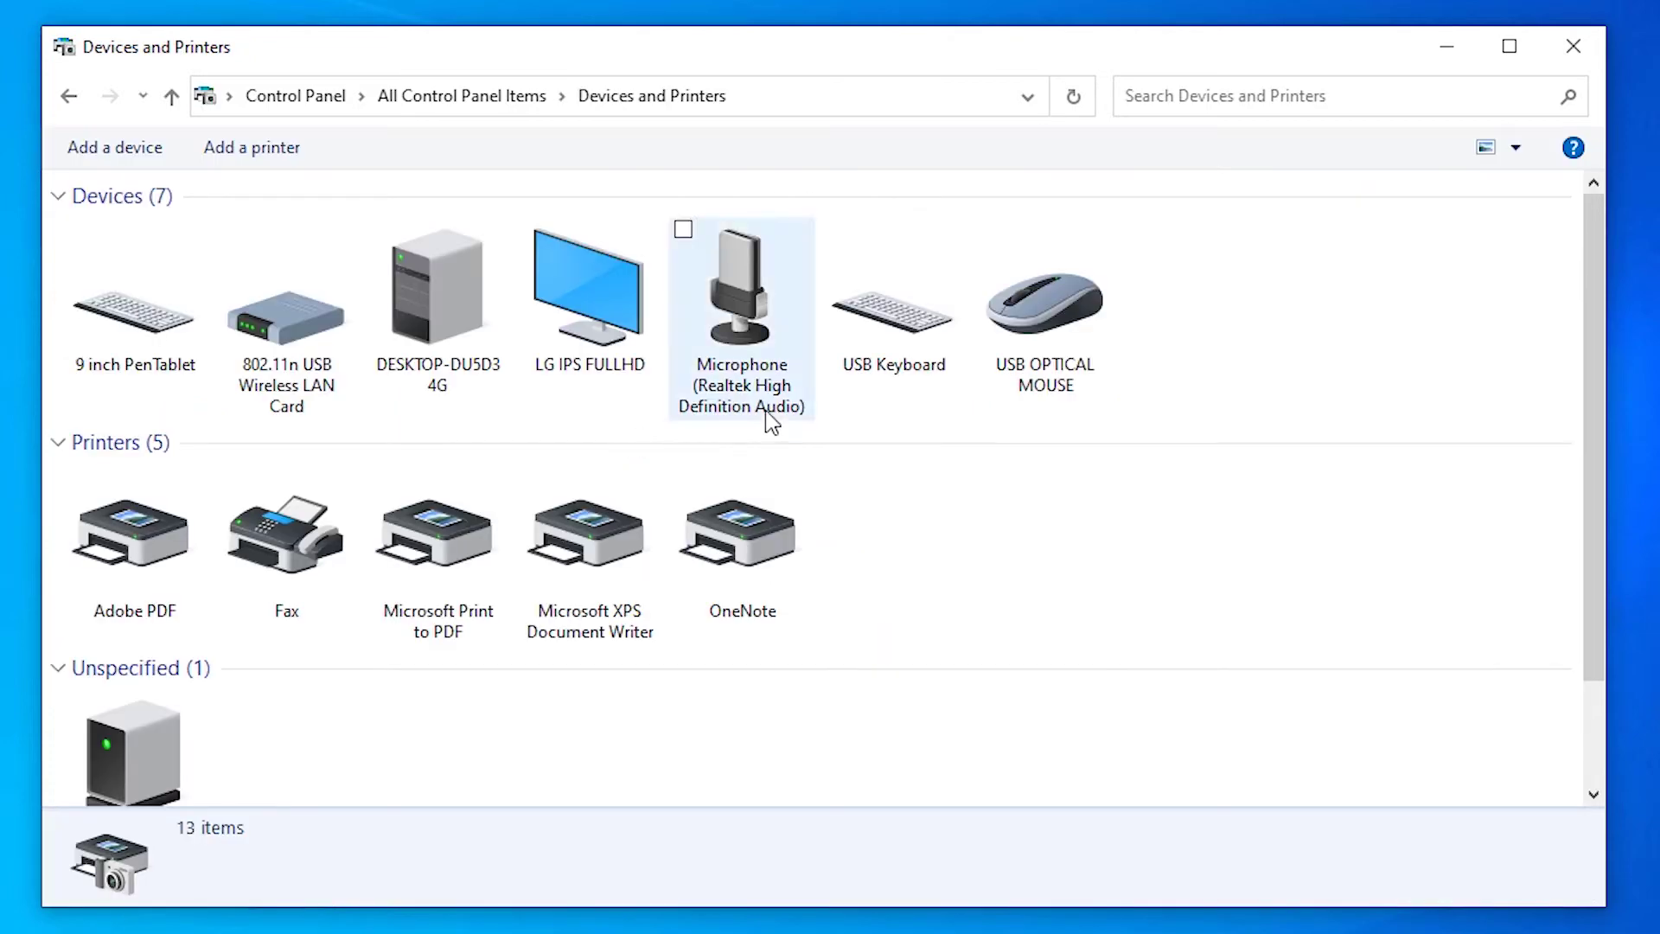
Add a local printer manually, using existing port USB001 (Virtual printer port for USB)
{"action": "left_click", "coordinate": [270, 154]}
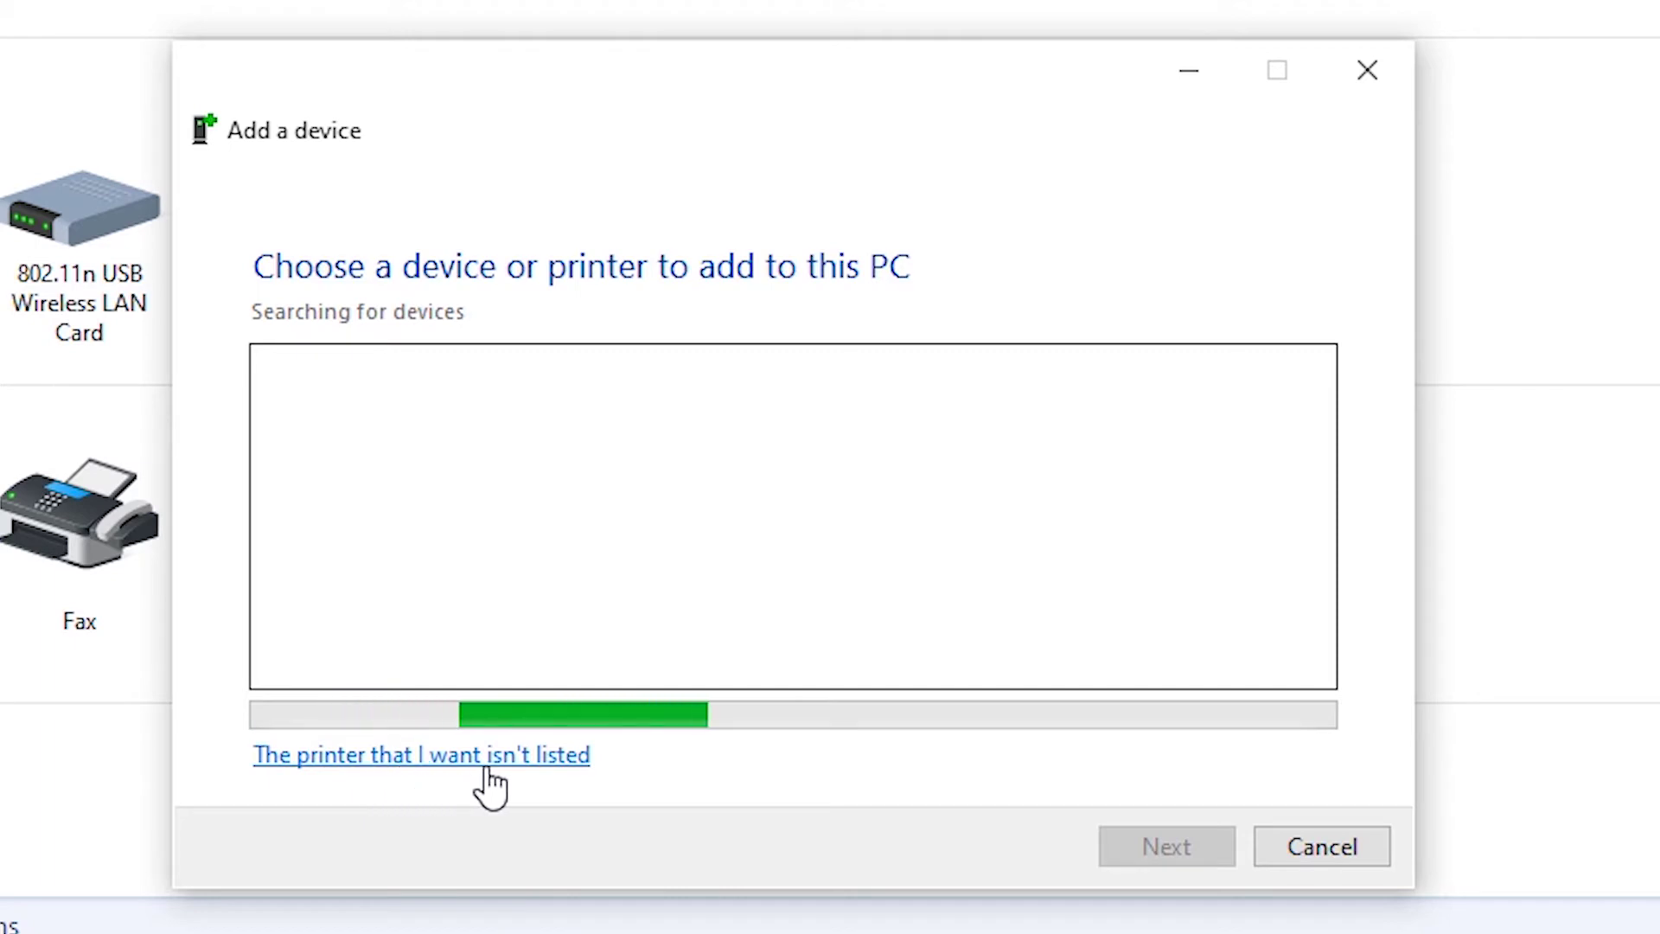
{"action": "left_click", "coordinate": [536, 766]}
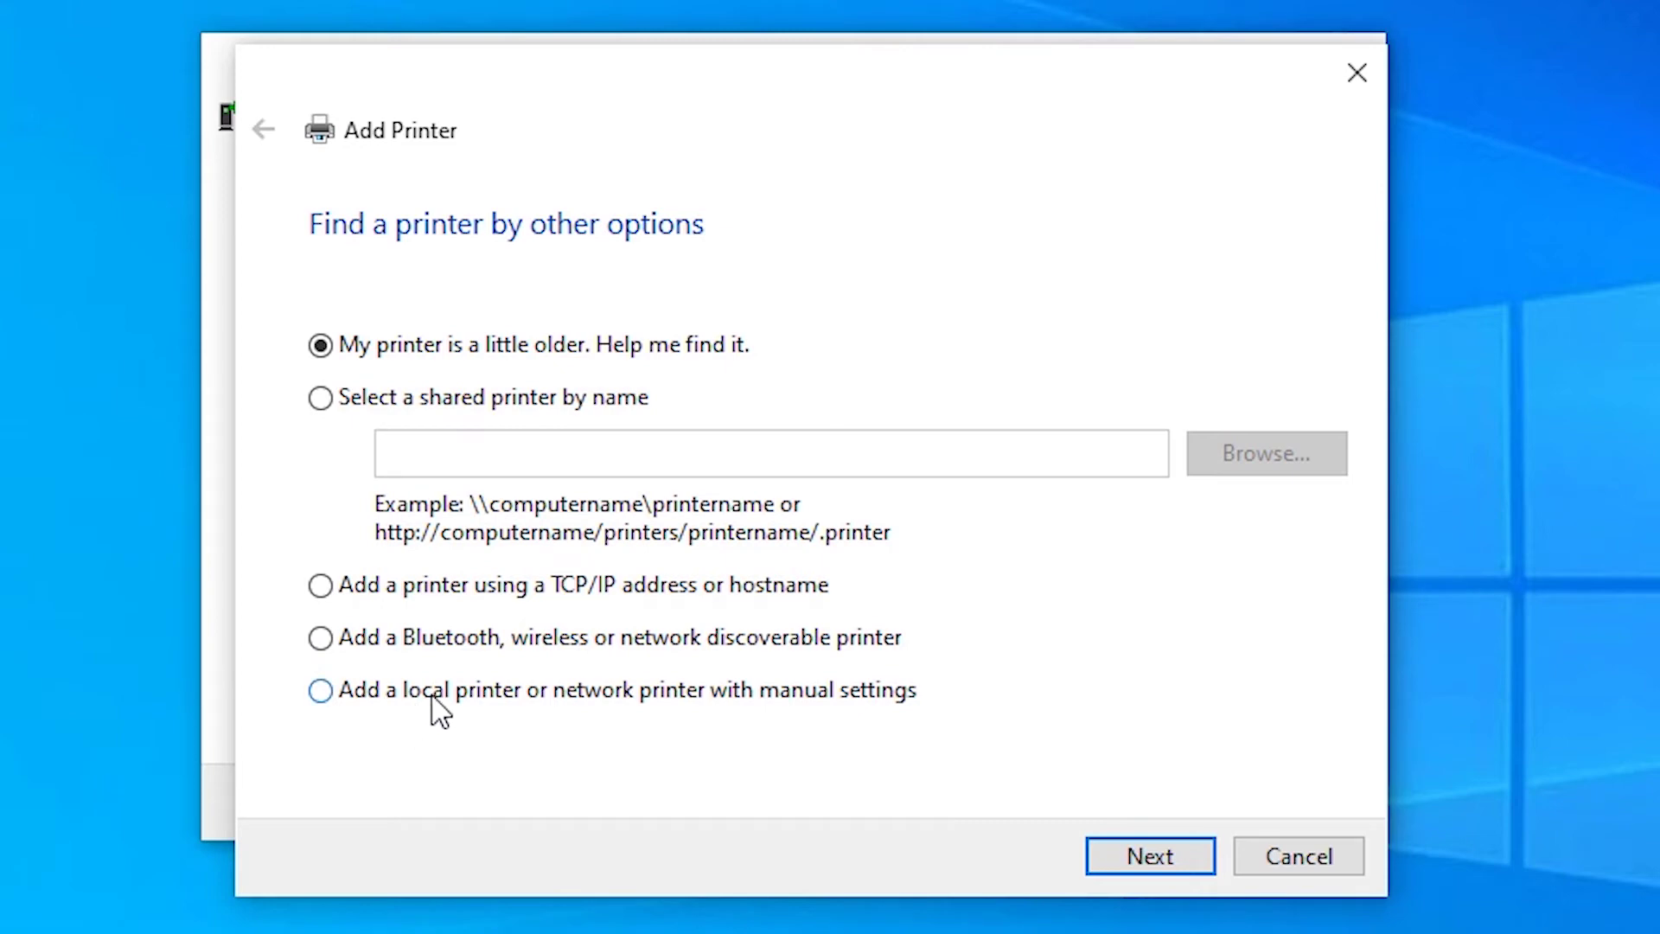
{"action": "left_click", "coordinate": [537, 697]}
{"action": "left_click", "coordinate": [1124, 863]}
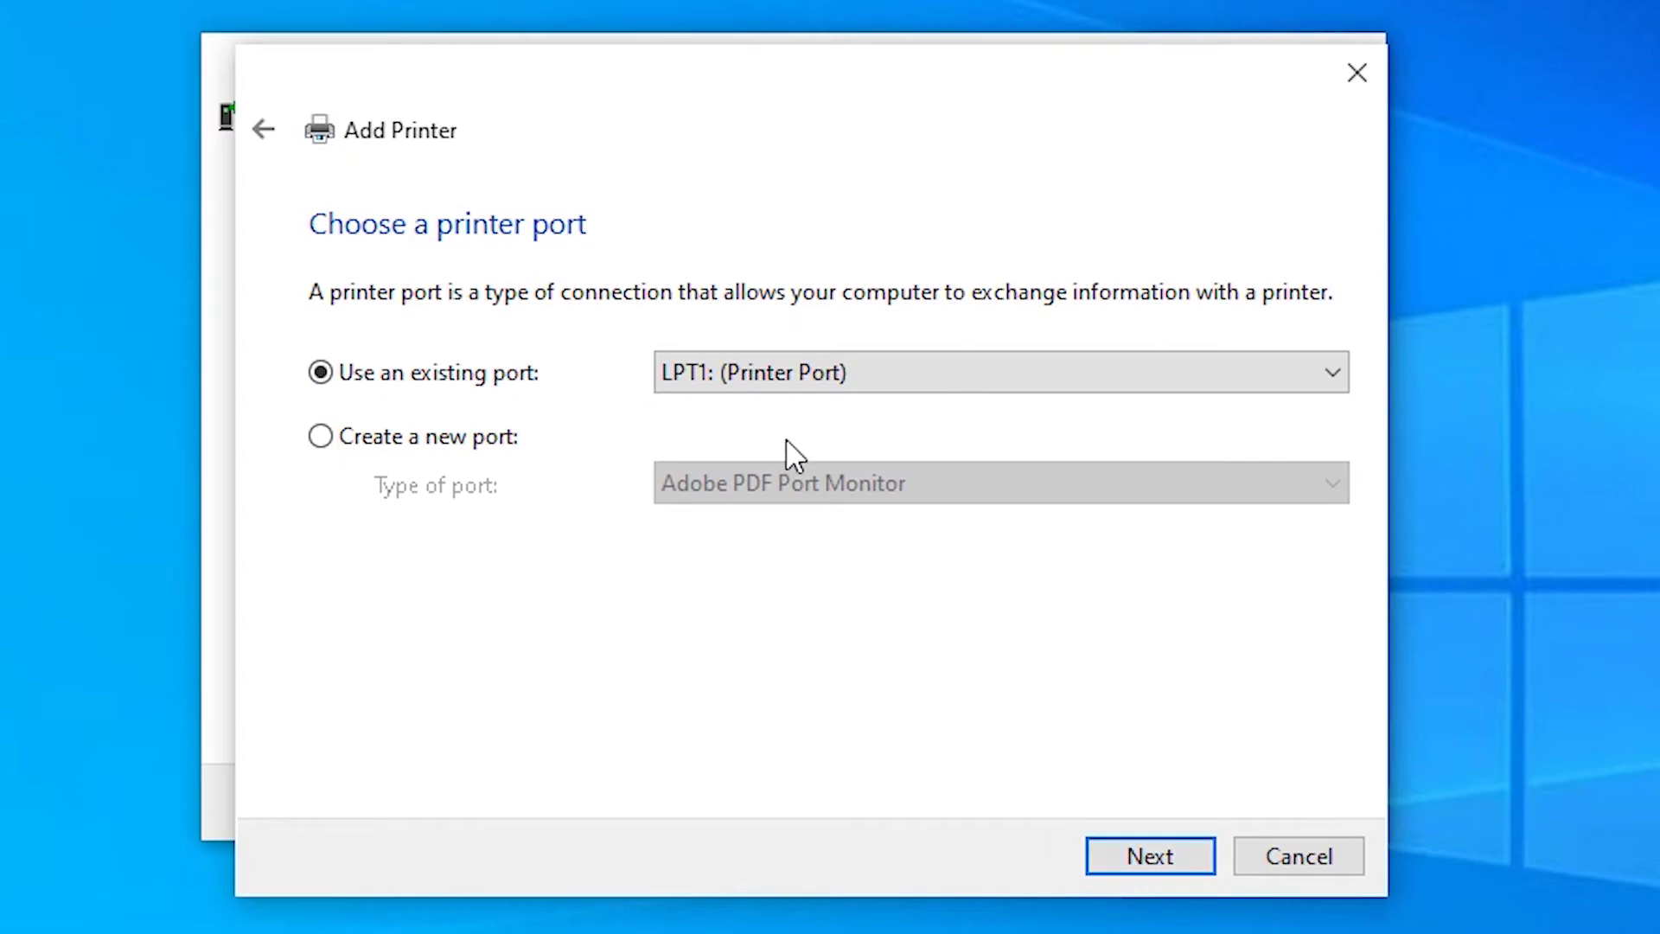
{"action": "left_click", "coordinate": [843, 380]}
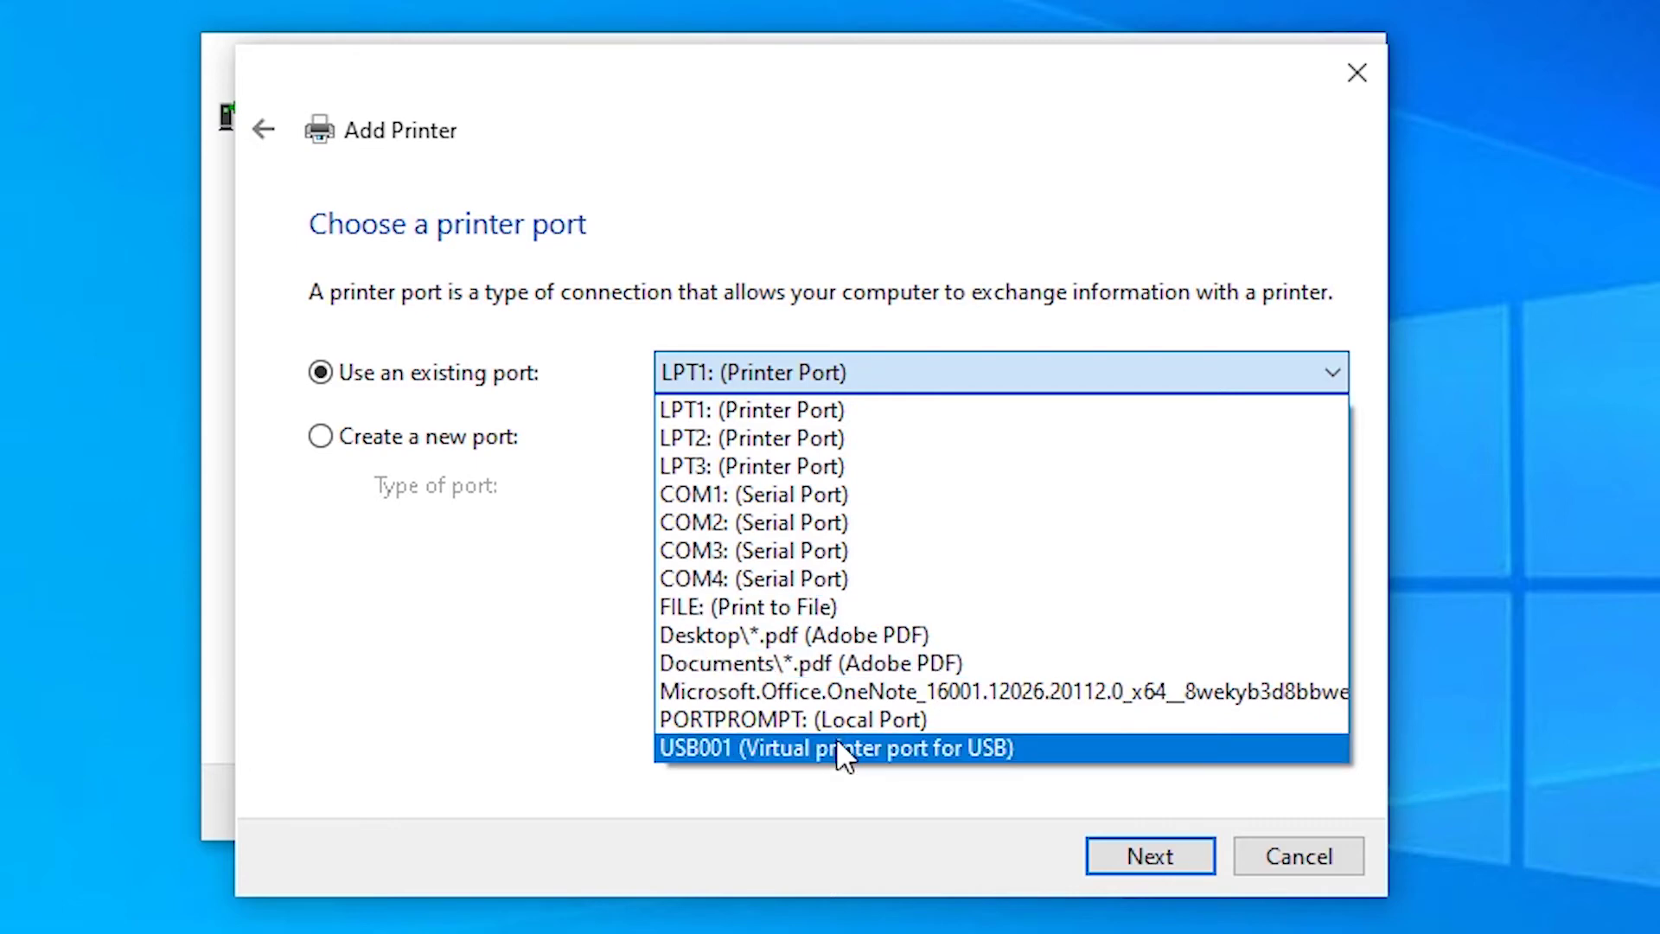
{"action": "left_click", "coordinate": [919, 742]}
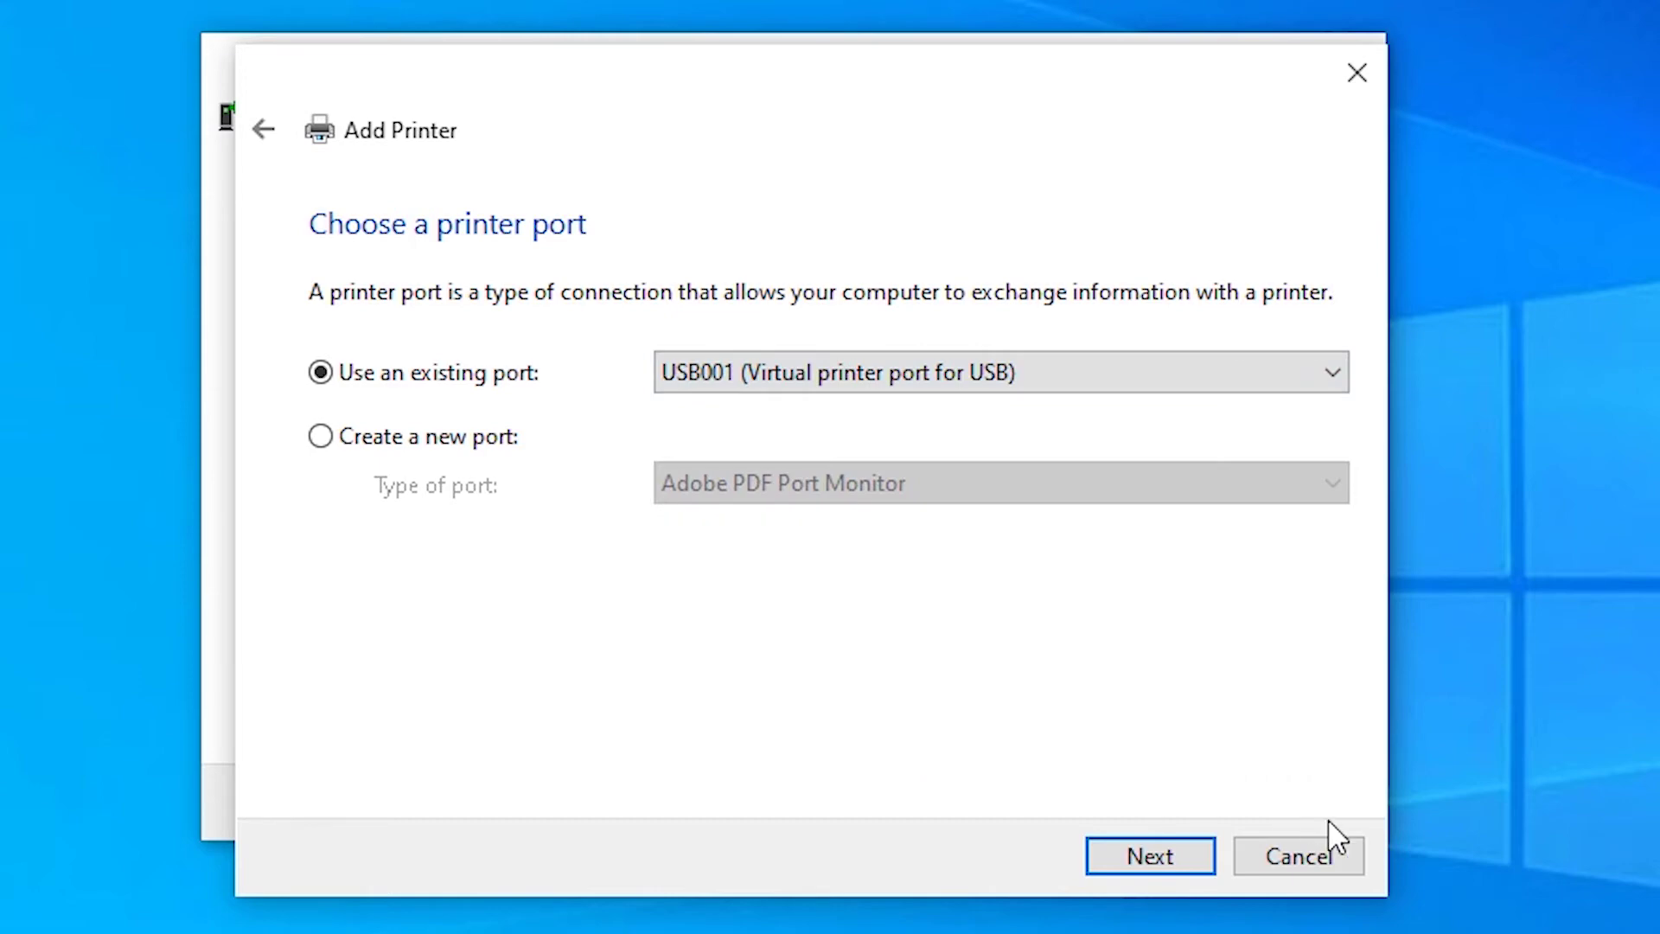
Use Have Disk to load prnhp001.Inf from Desktop\hp_laserjet_1015\hp_laserjet_1015\hp_laserjet_1015_64bit
{"action": "left_click", "coordinate": [1165, 856]}
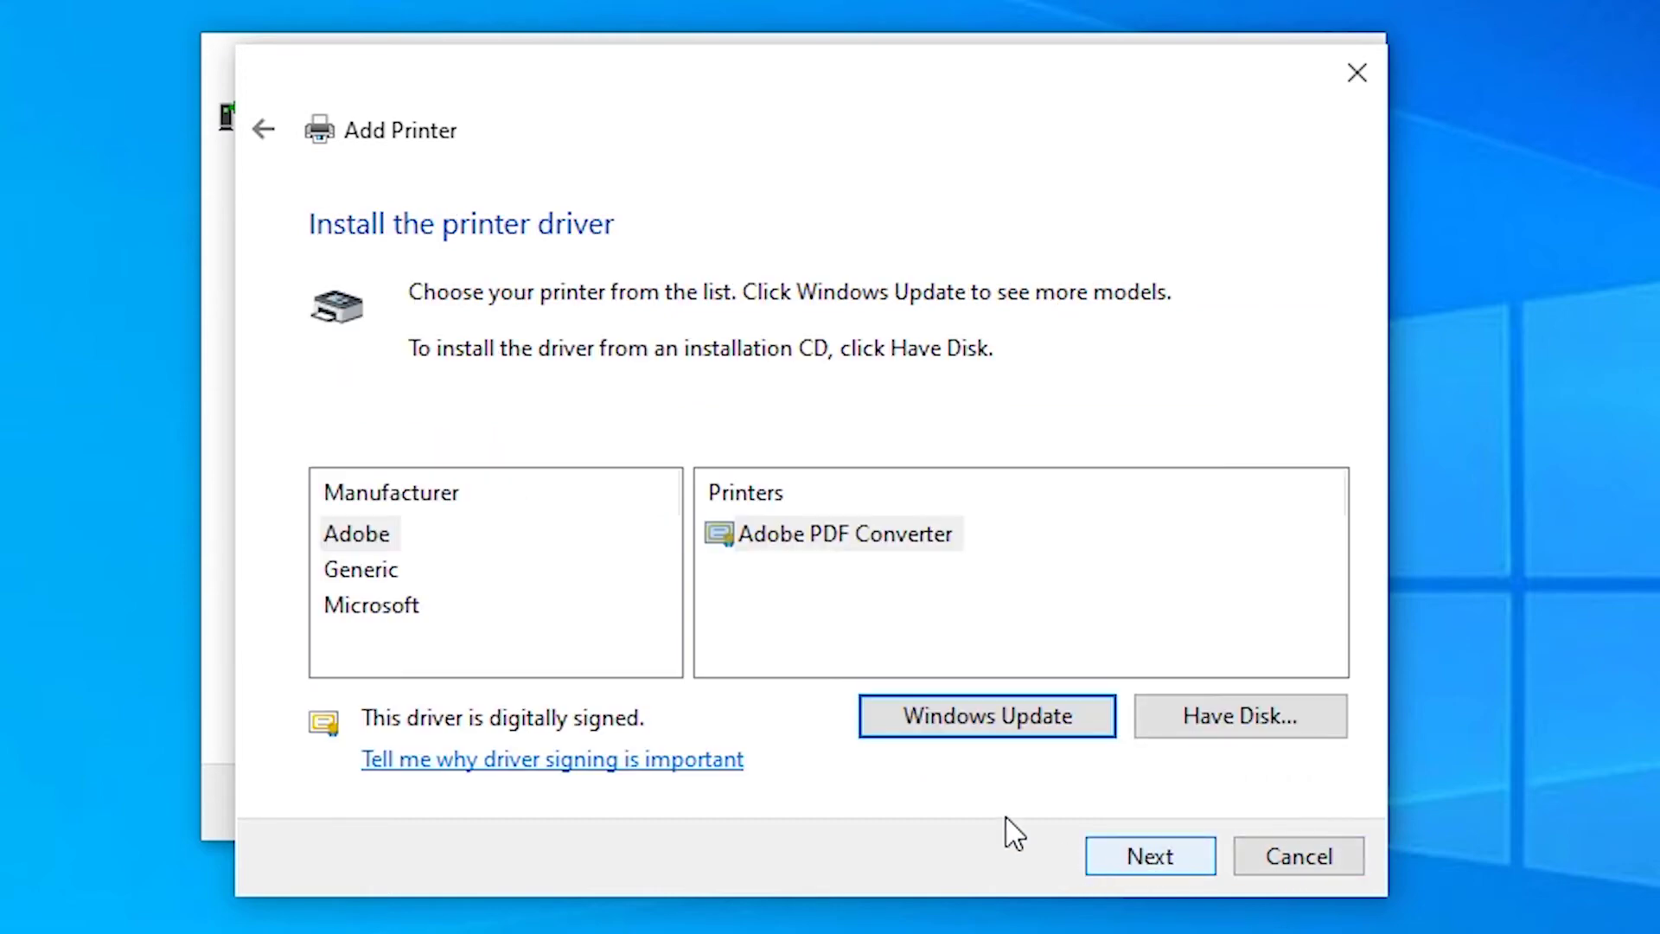
{"action": "left_click", "coordinate": [1234, 730]}
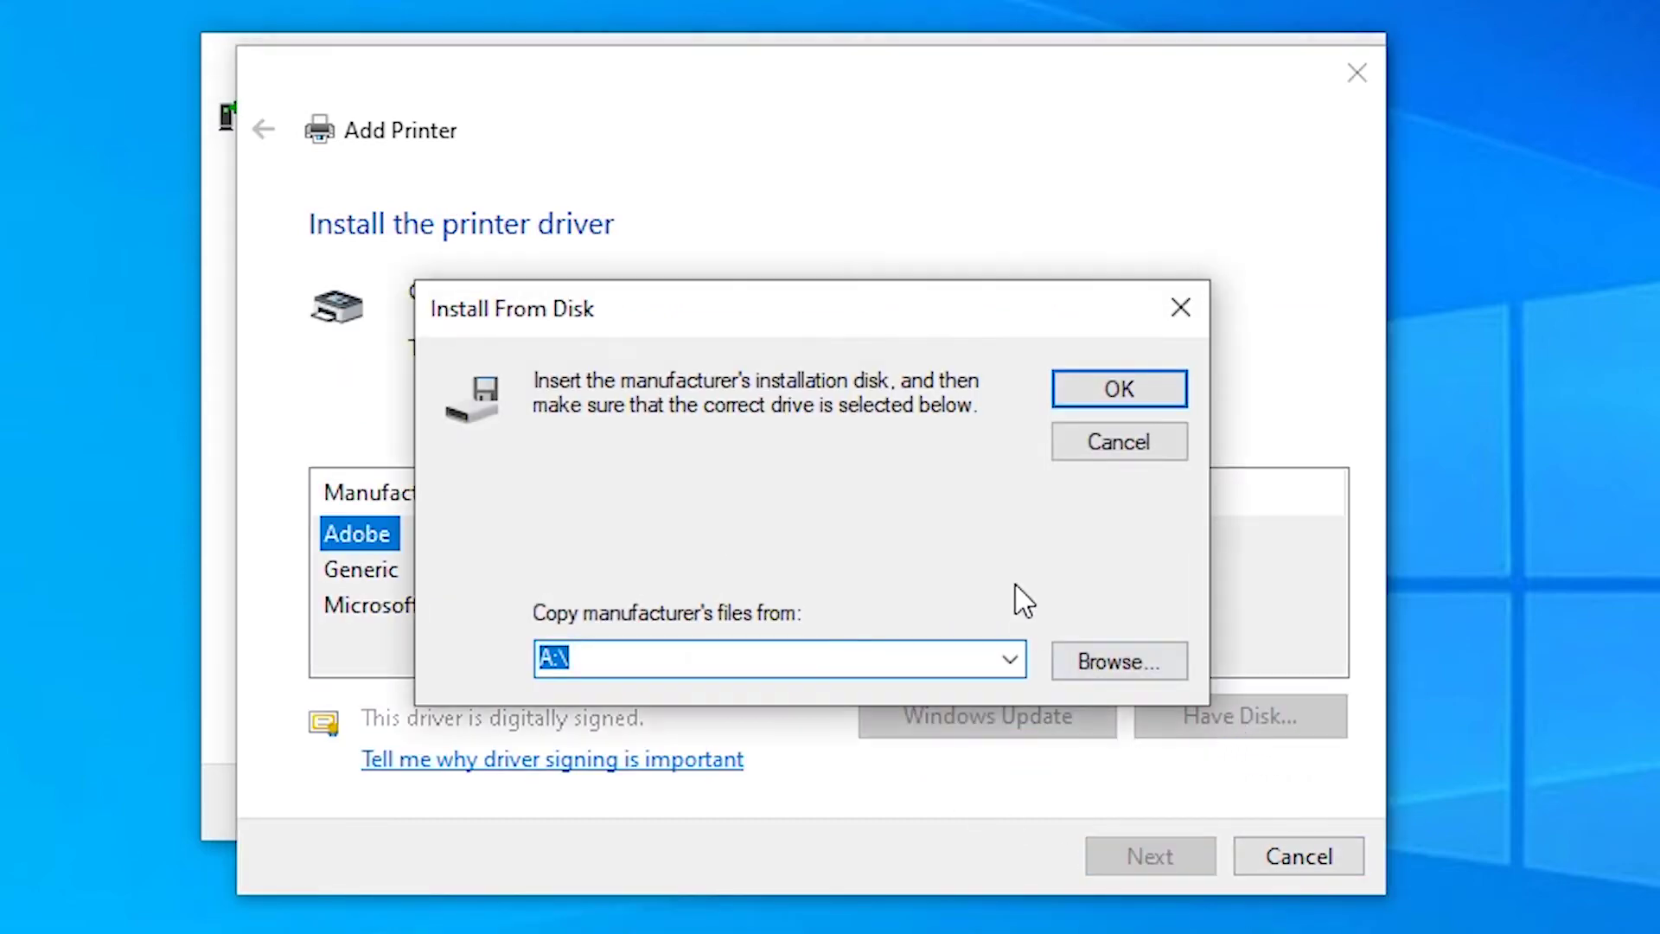
{"action": "left_click", "coordinate": [1128, 664]}
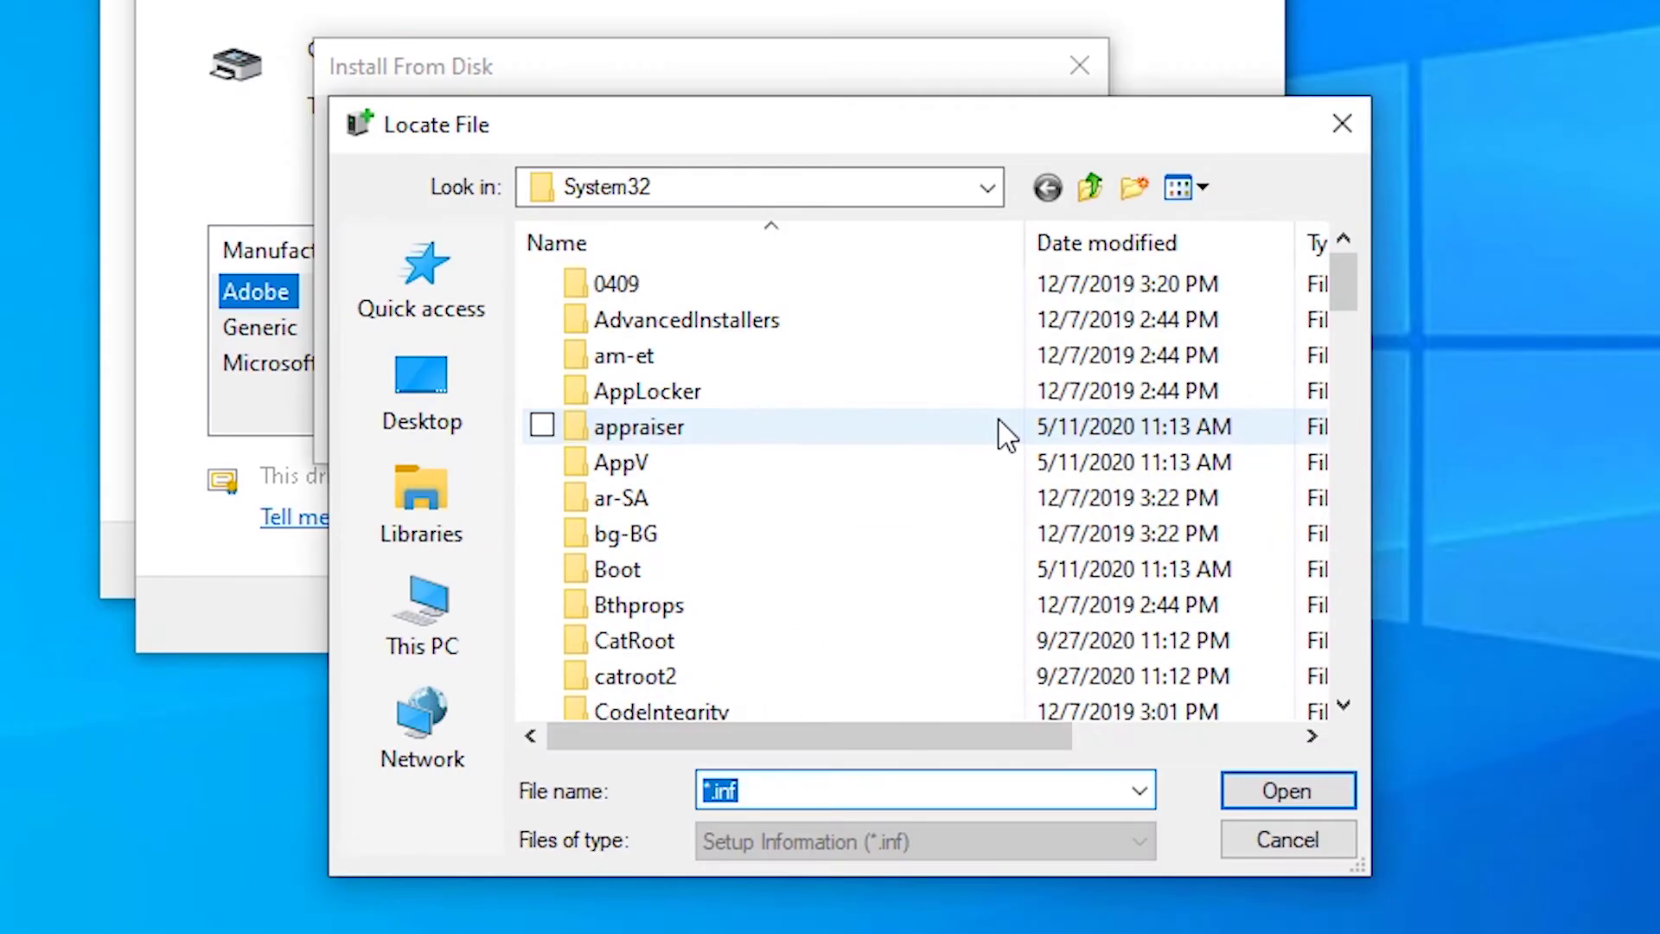
{"action": "left_click", "coordinate": [433, 406]}
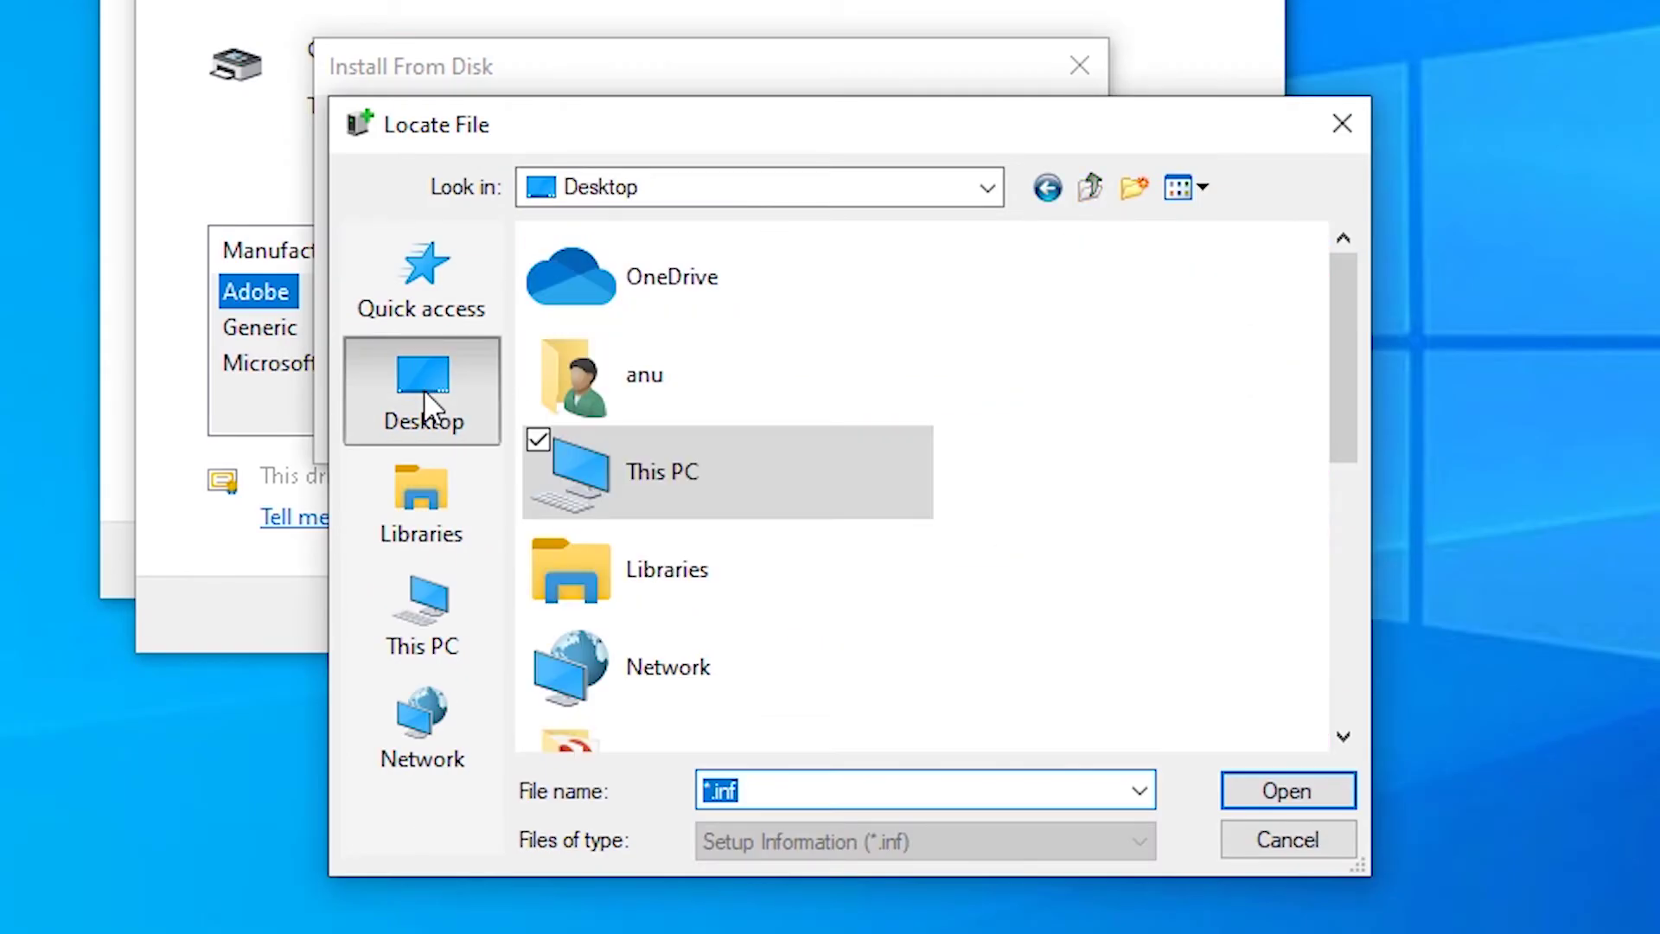
{"action": "left_click_drag", "start_coordinate": [1347, 379], "coordinate": [1290, 630]}
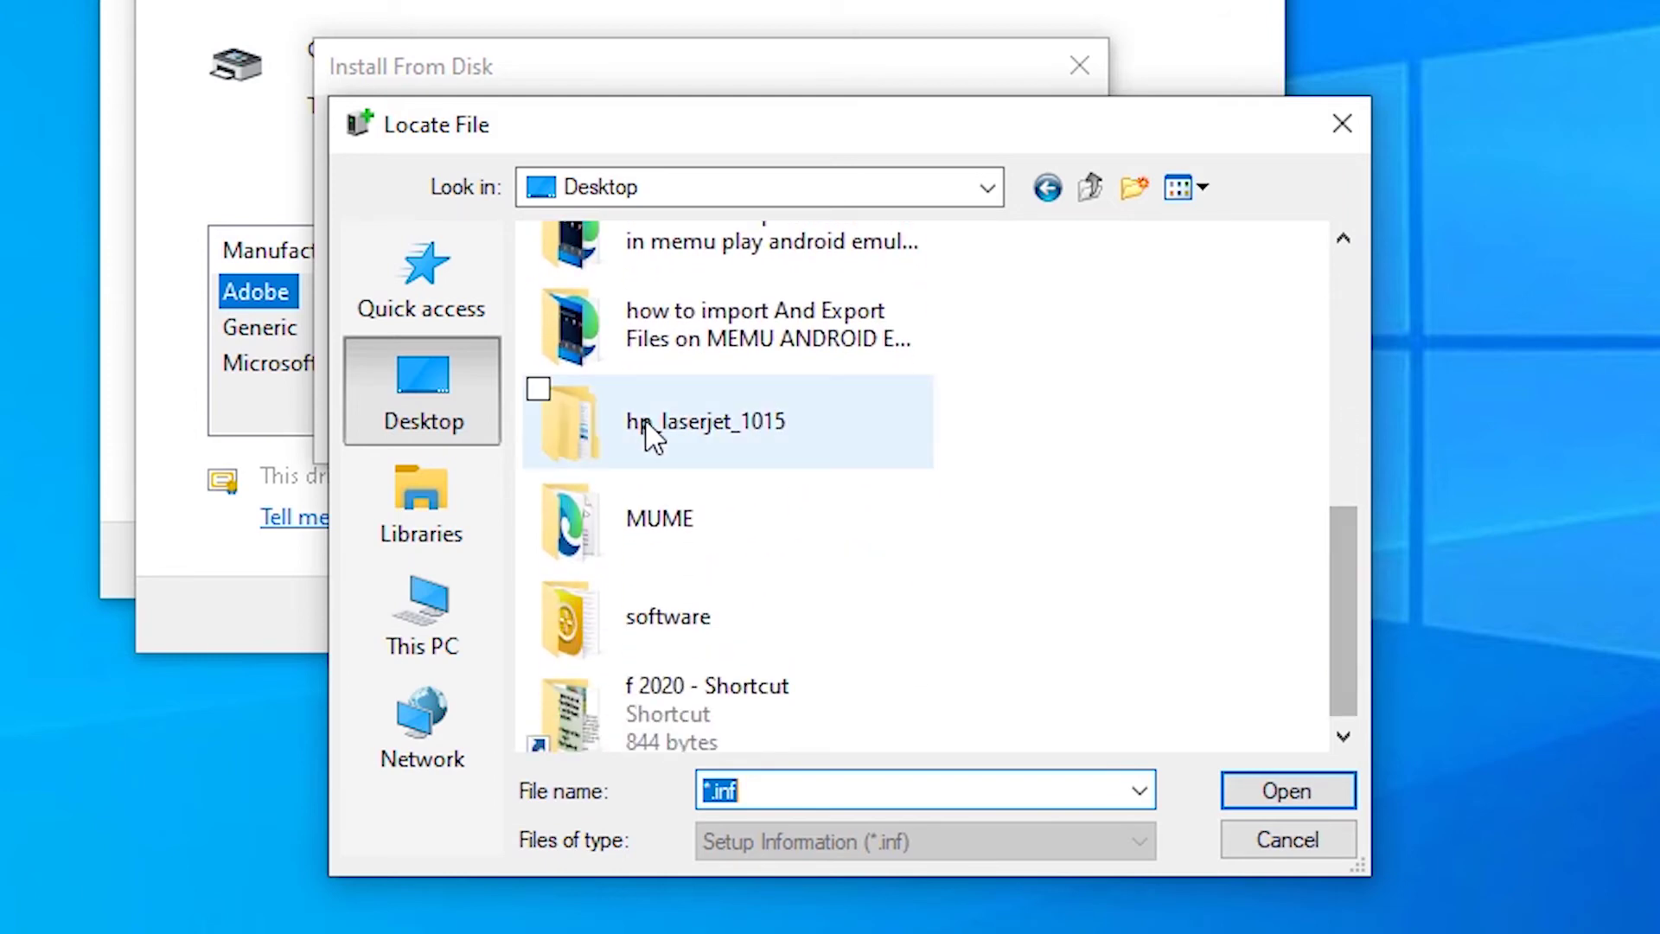
{"action": "double_click", "coordinate": [780, 431]}
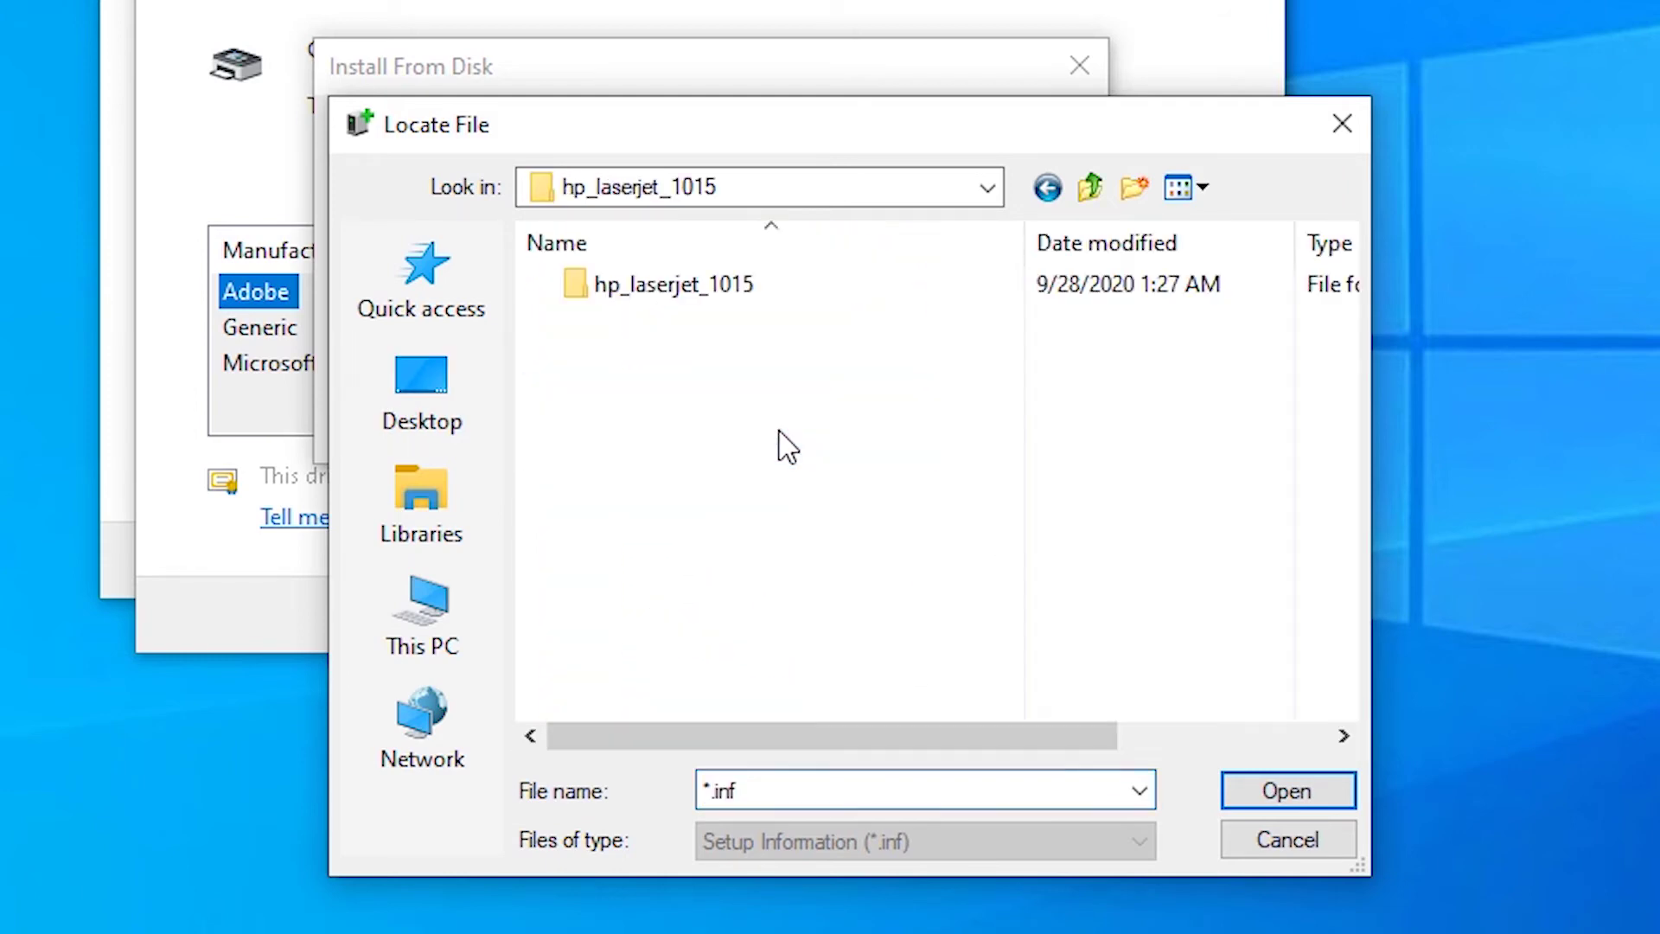
{"action": "double_click", "coordinate": [695, 289]}
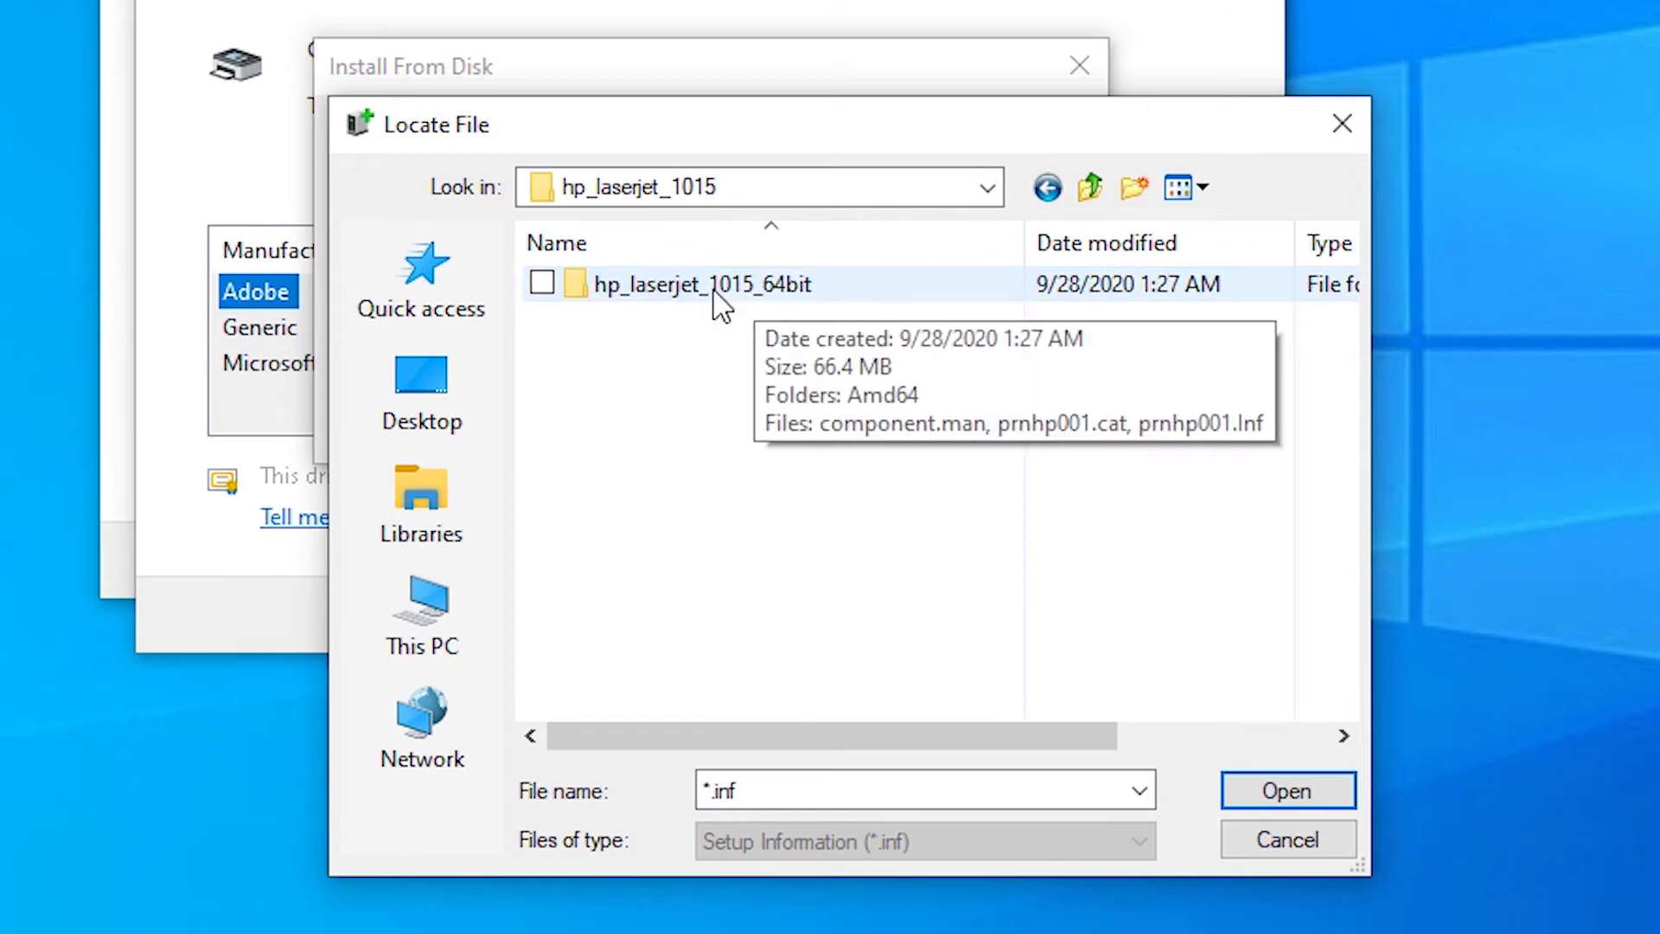
{"action": "double_click", "coordinate": [759, 290]}
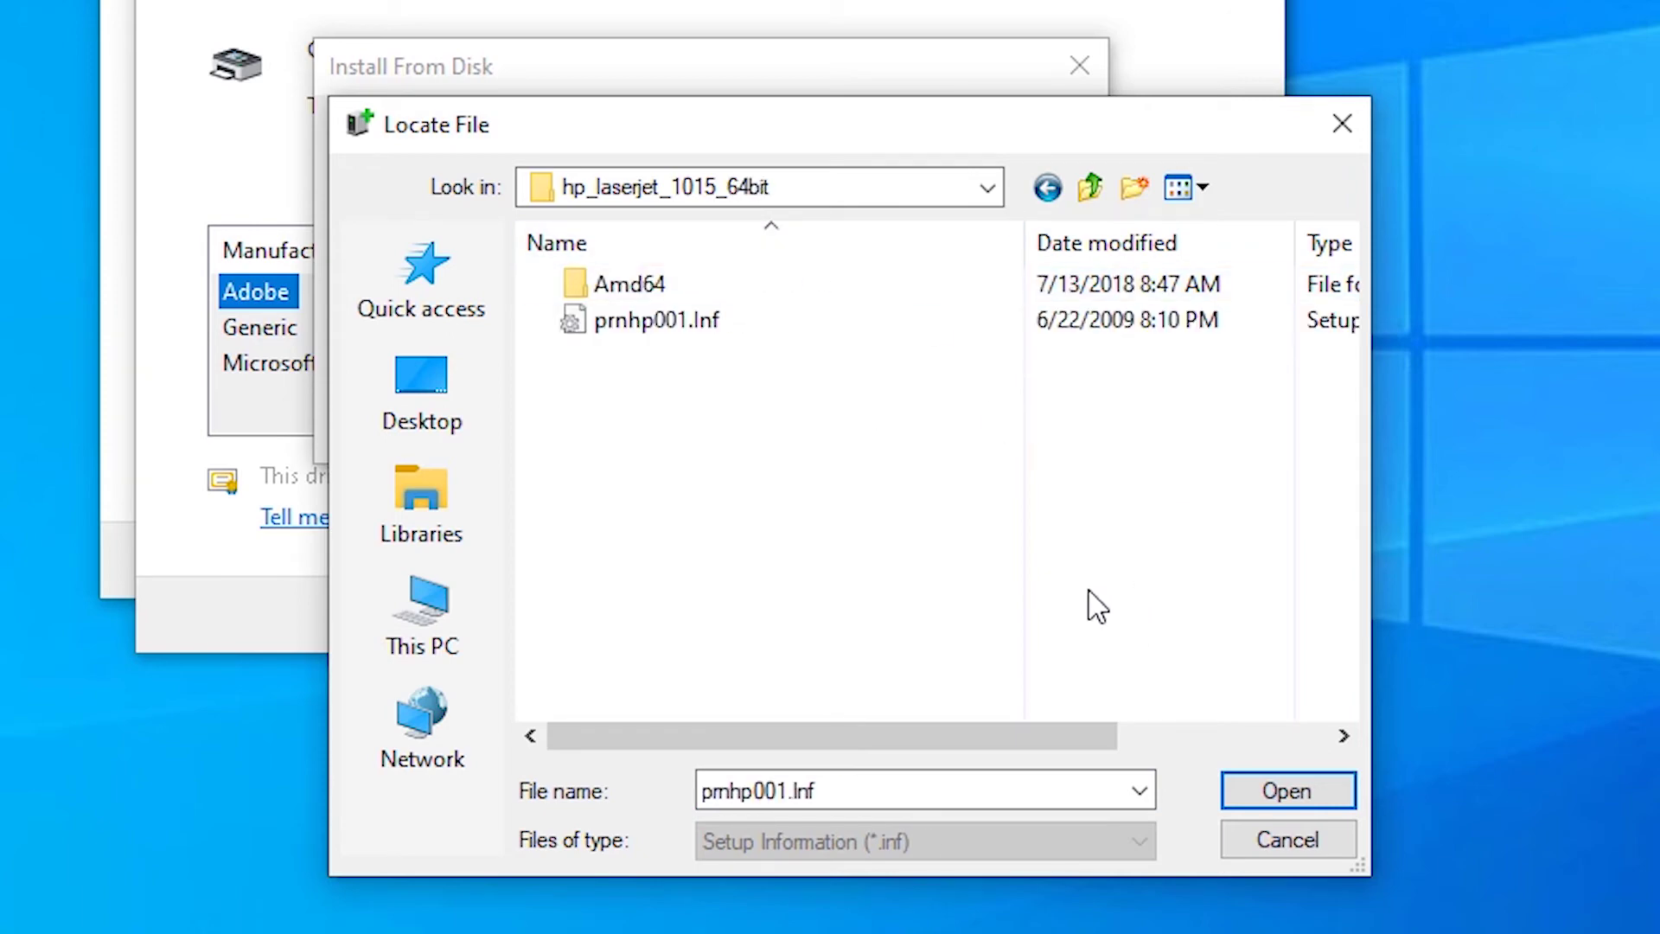
{"action": "left_click", "coordinate": [1346, 809]}
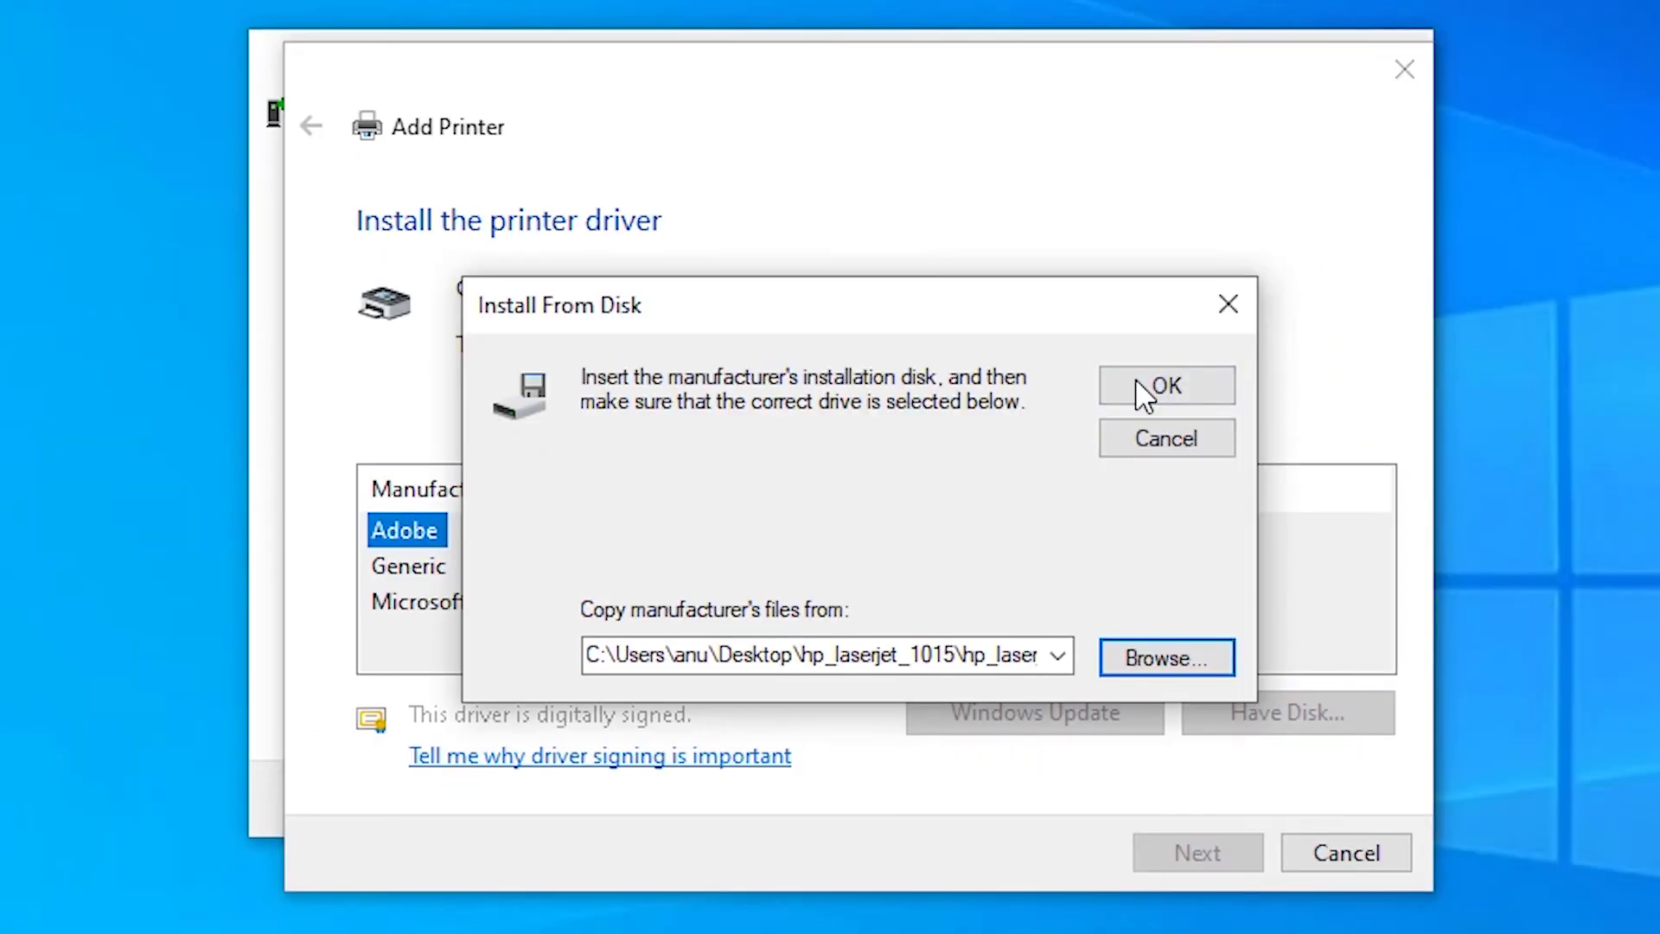
{"action": "left_click", "coordinate": [991, 150]}
Select the HP LaserJet 1015 model, keep the default printer name, and install it
{"action": "scroll", "coordinate": [679, 605], "scroll_direction": "down", "scroll_amount": 2}
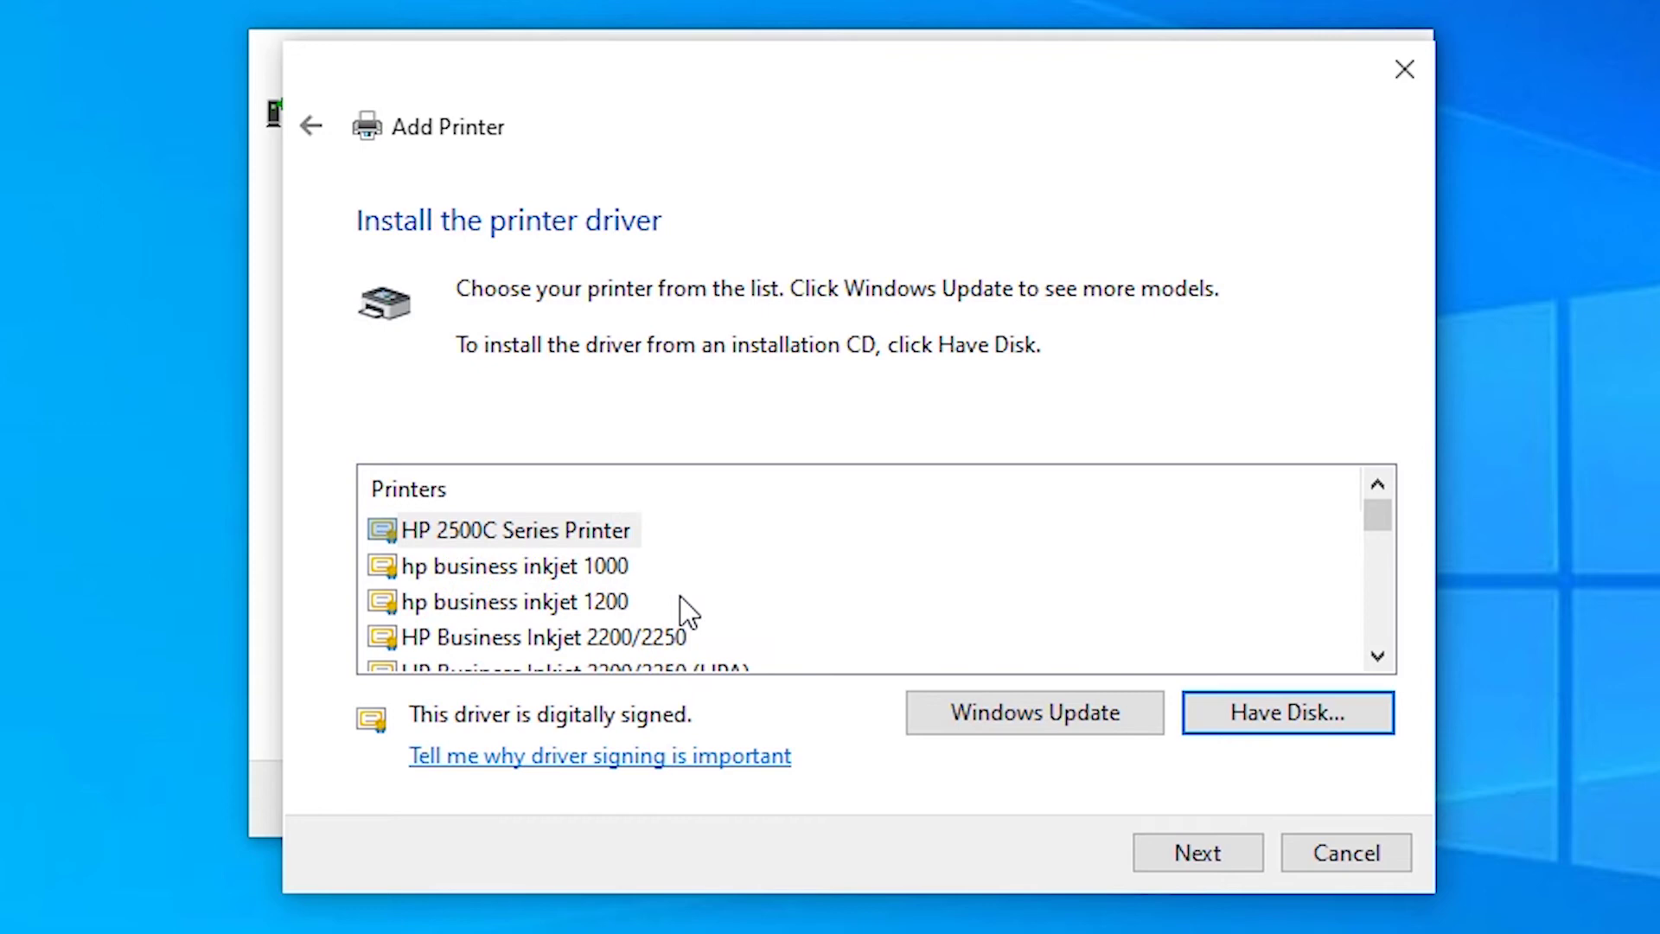
{"action": "scroll", "coordinate": [683, 609], "scroll_direction": "down", "scroll_amount": 4}
{"action": "scroll", "coordinate": [687, 612], "scroll_direction": "down", "scroll_amount": 5}
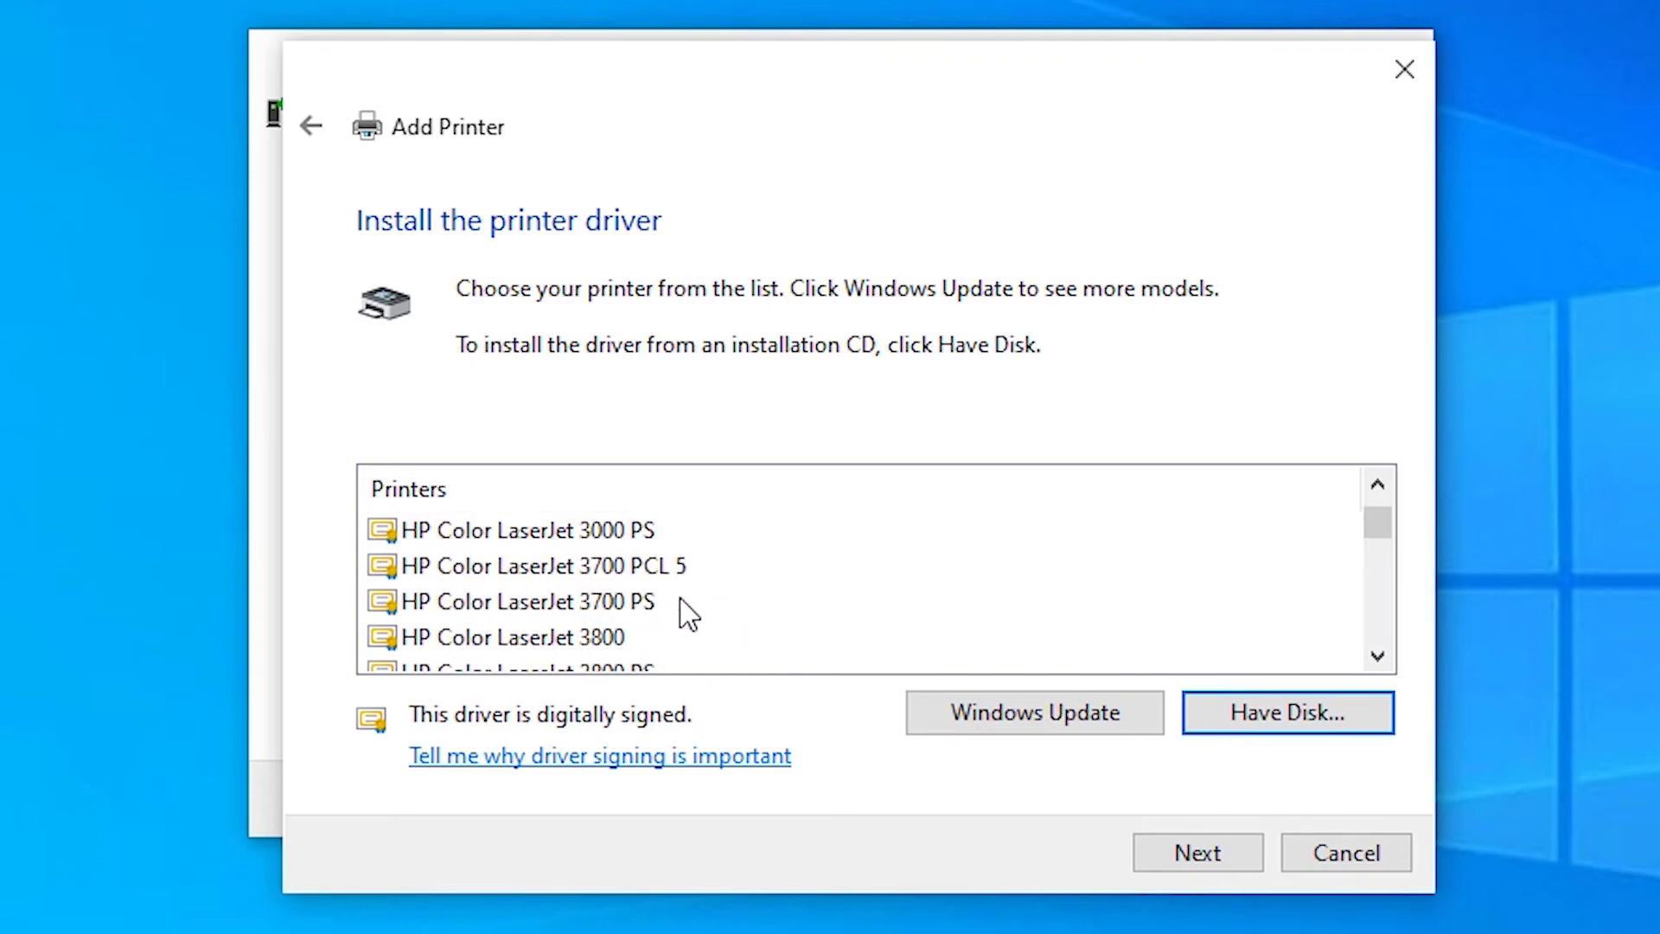
{"action": "scroll", "coordinate": [687, 614], "scroll_direction": "down", "scroll_amount": 20}
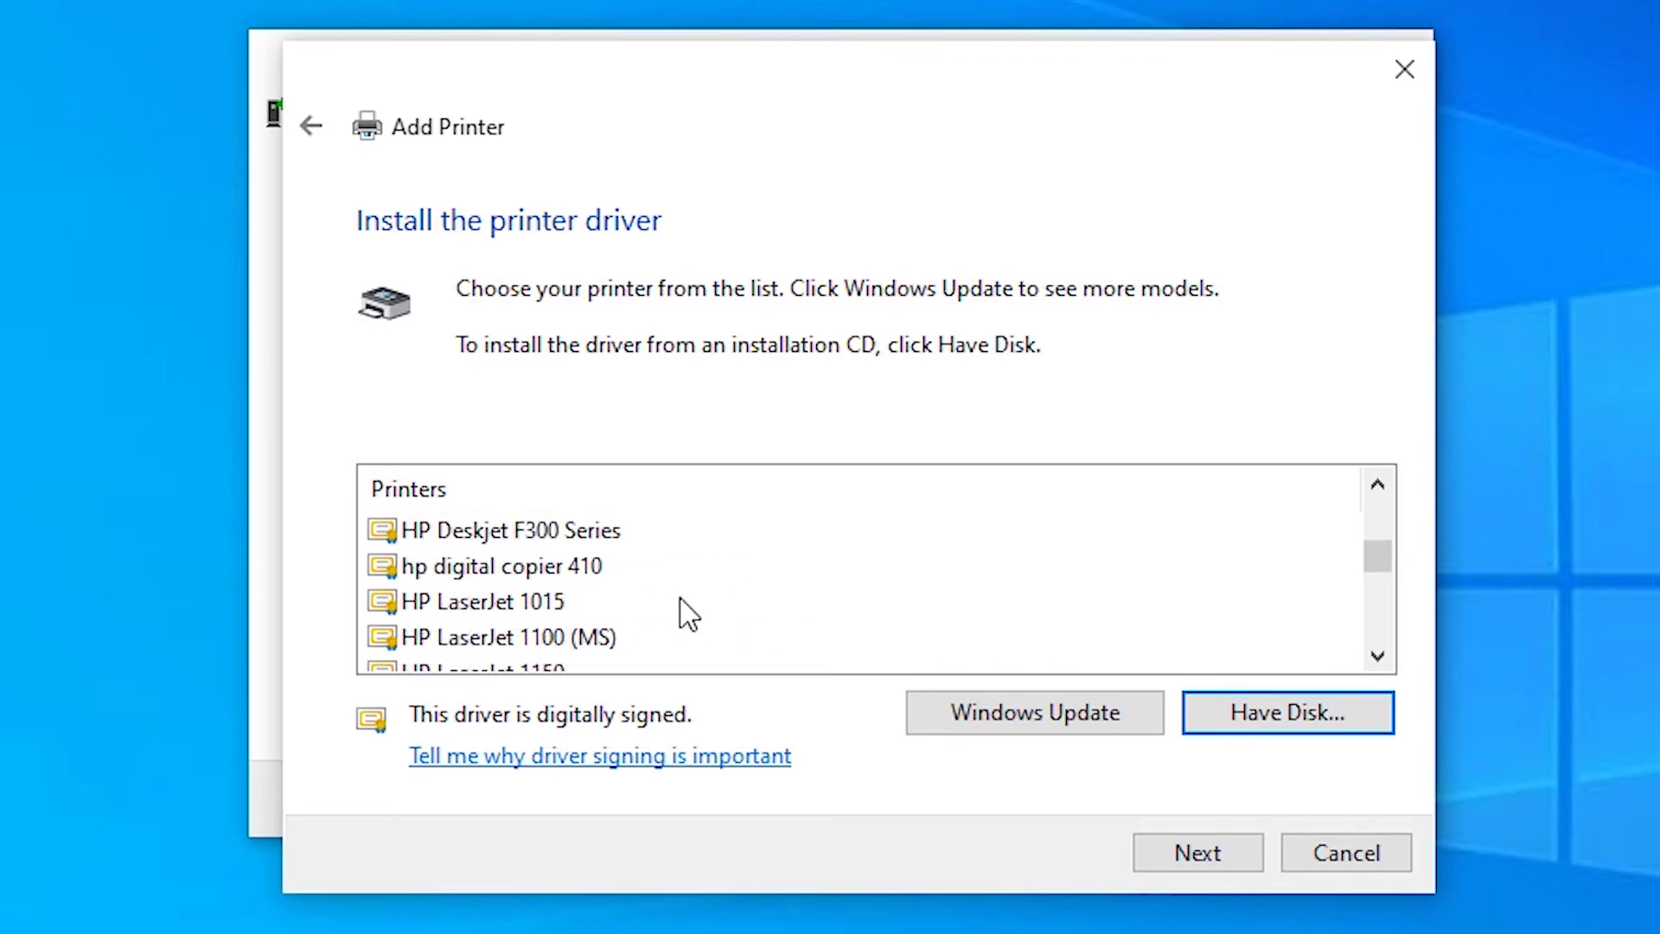
{"action": "left_click", "coordinate": [550, 608]}
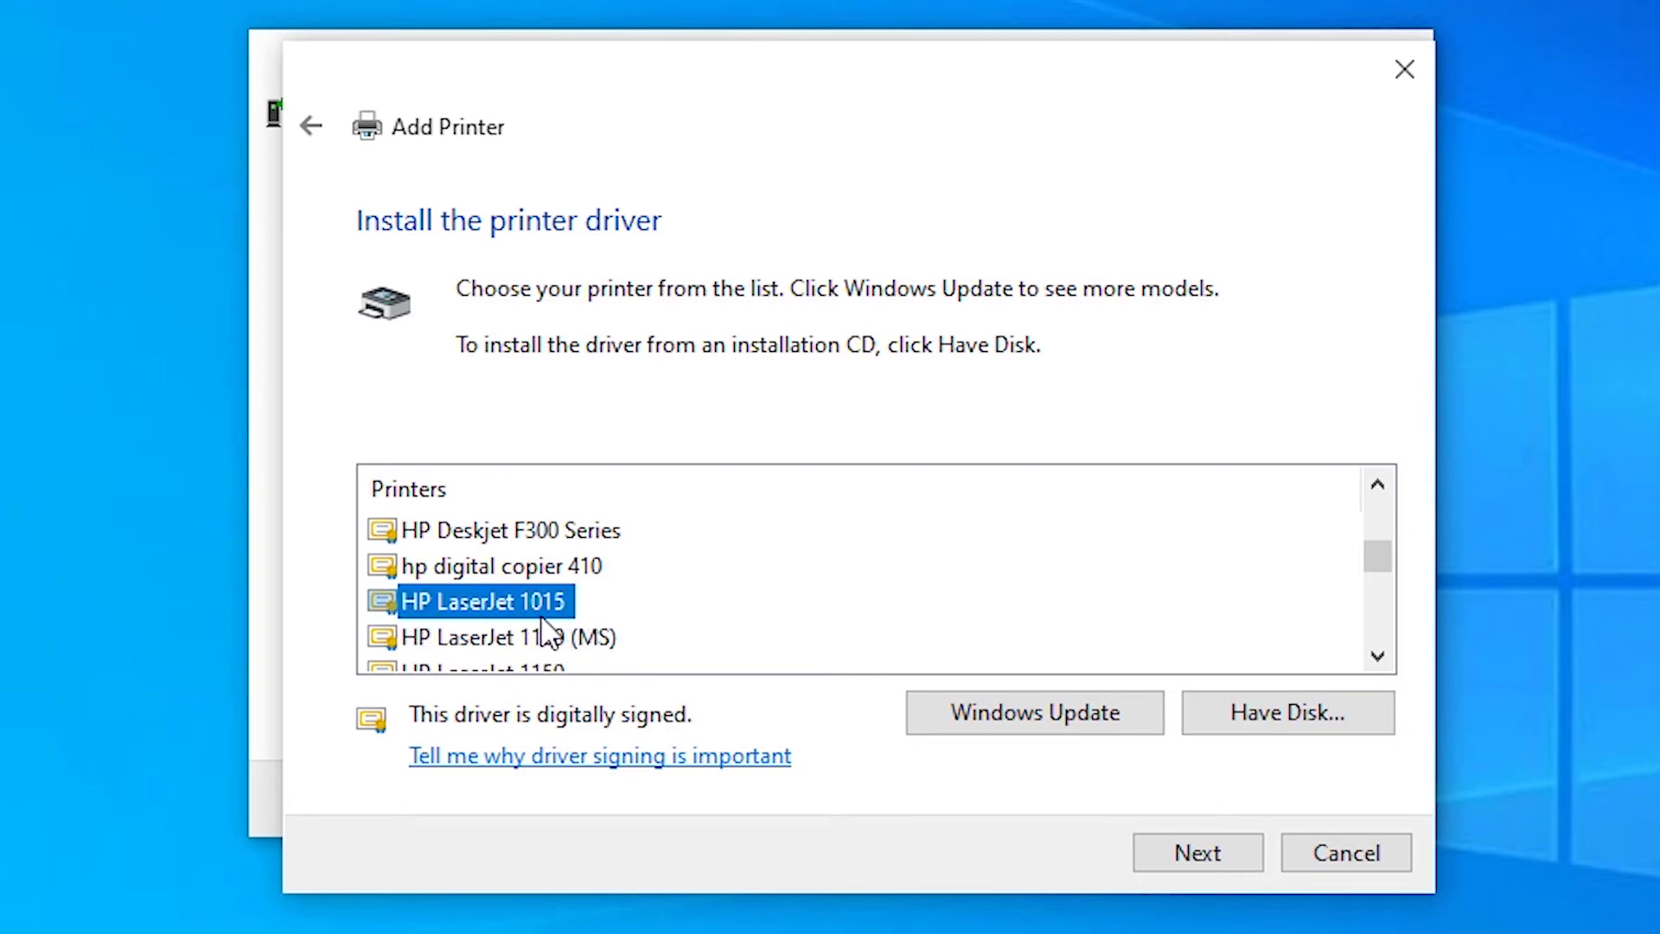
{"action": "left_click", "coordinate": [1225, 858]}
{"action": "left_click", "coordinate": [1226, 856]}
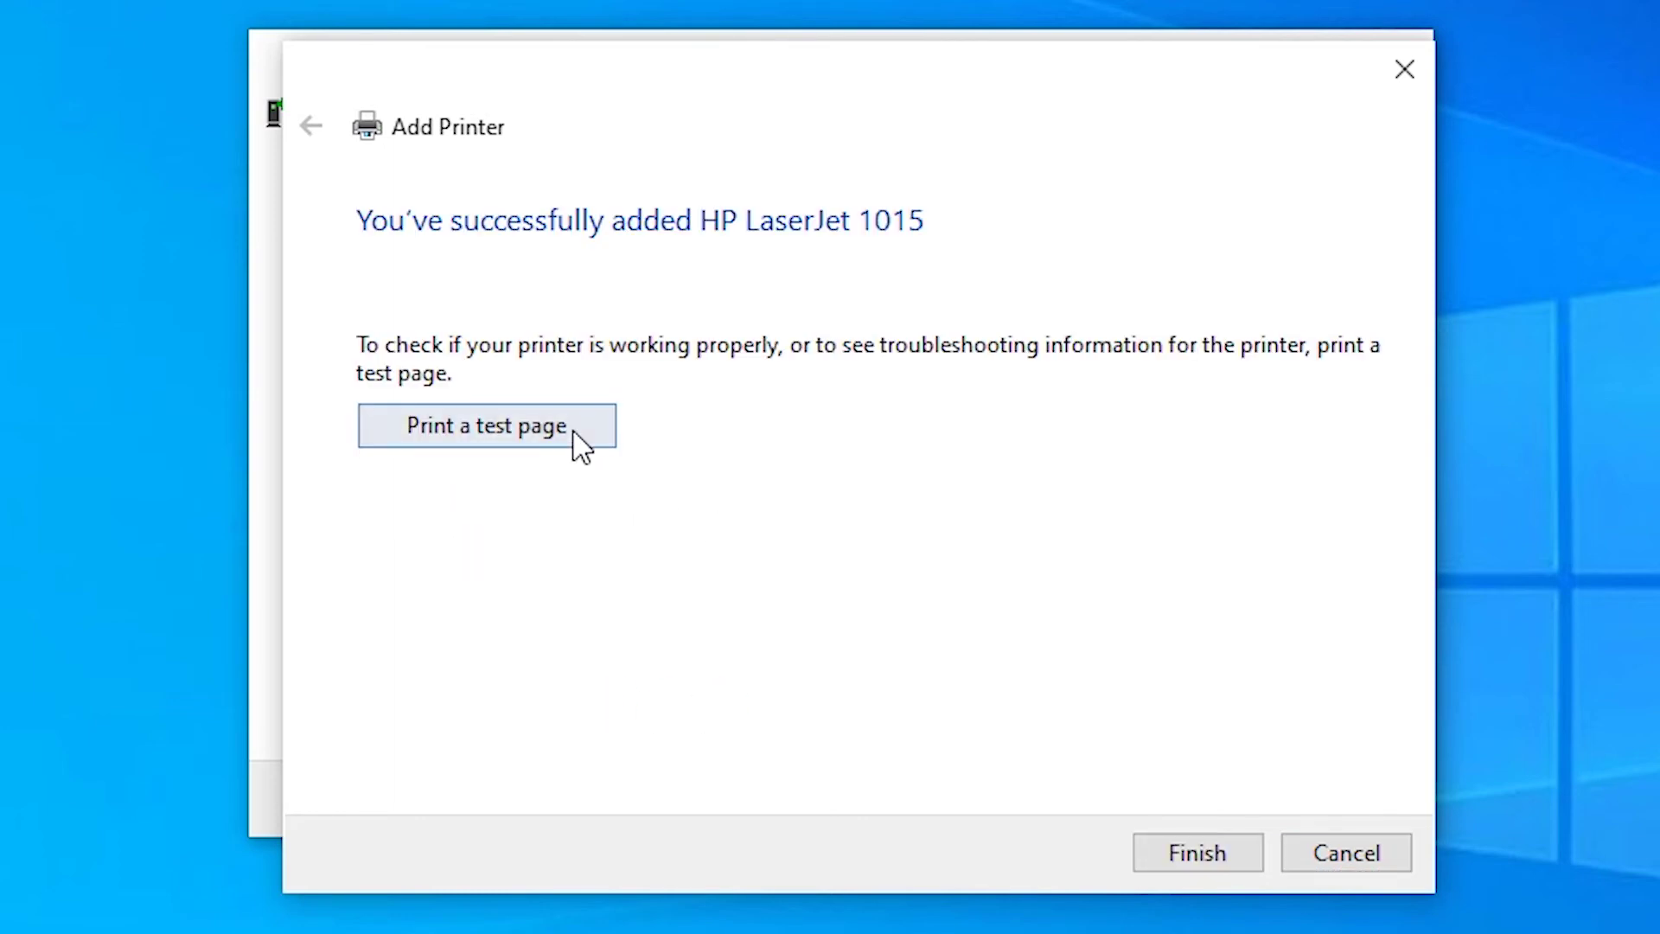
Print a test page, dismiss its confirmation, and finish the Add Printer wizard
{"action": "left_click", "coordinate": [577, 442]}
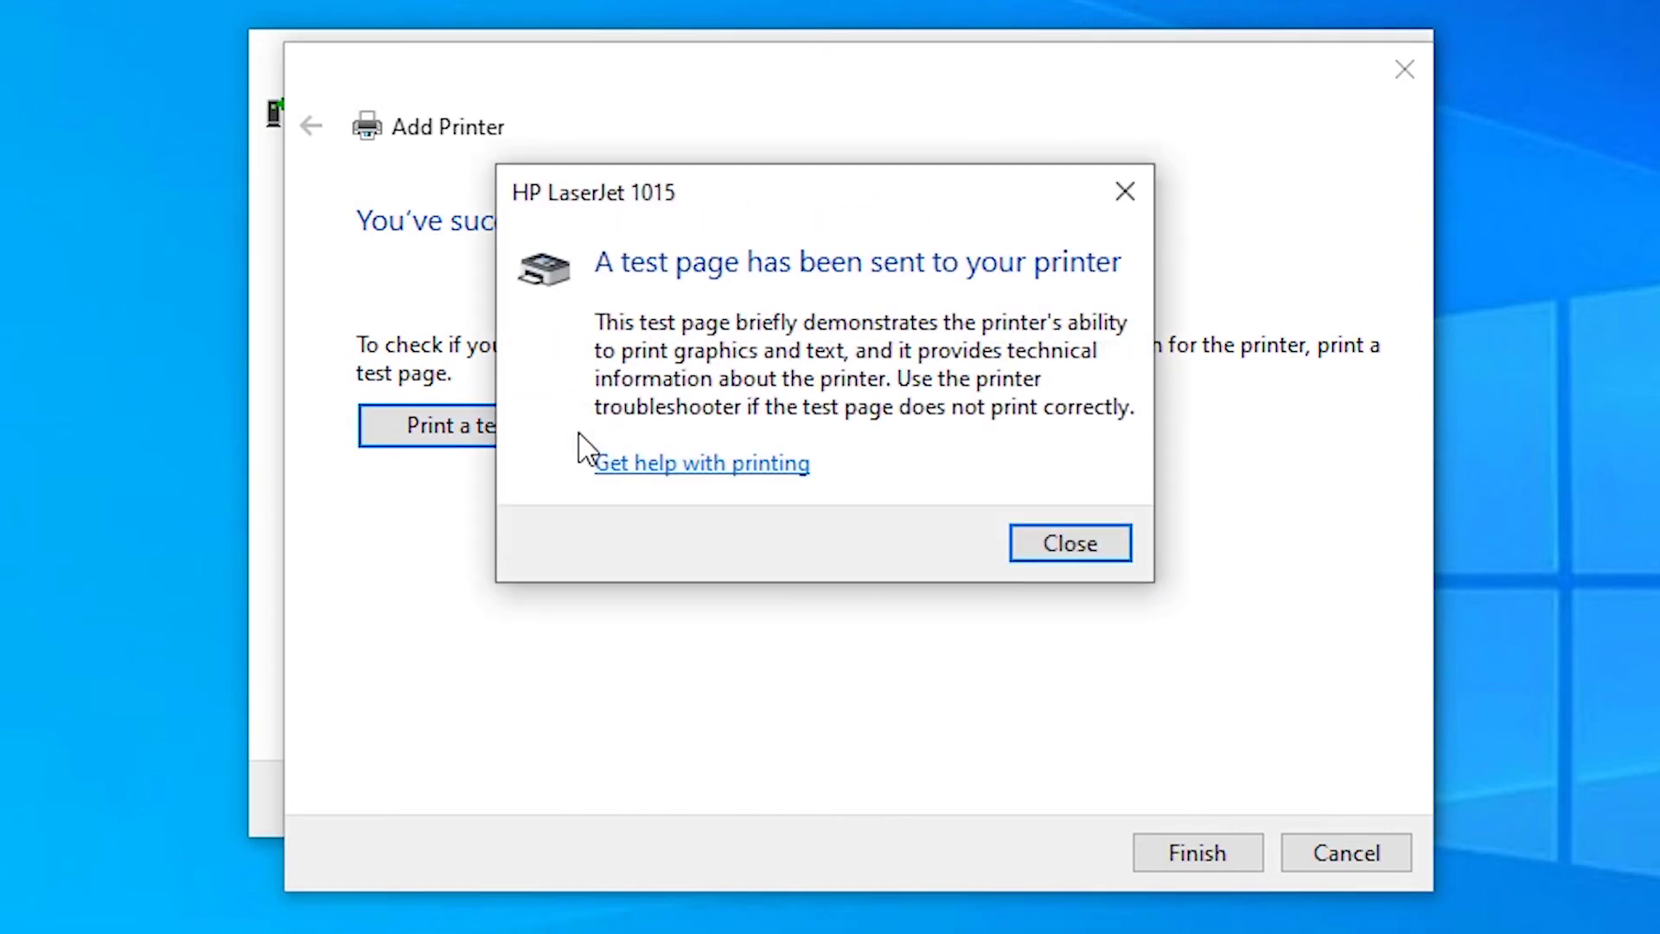
{"action": "left_click", "coordinate": [1047, 547]}
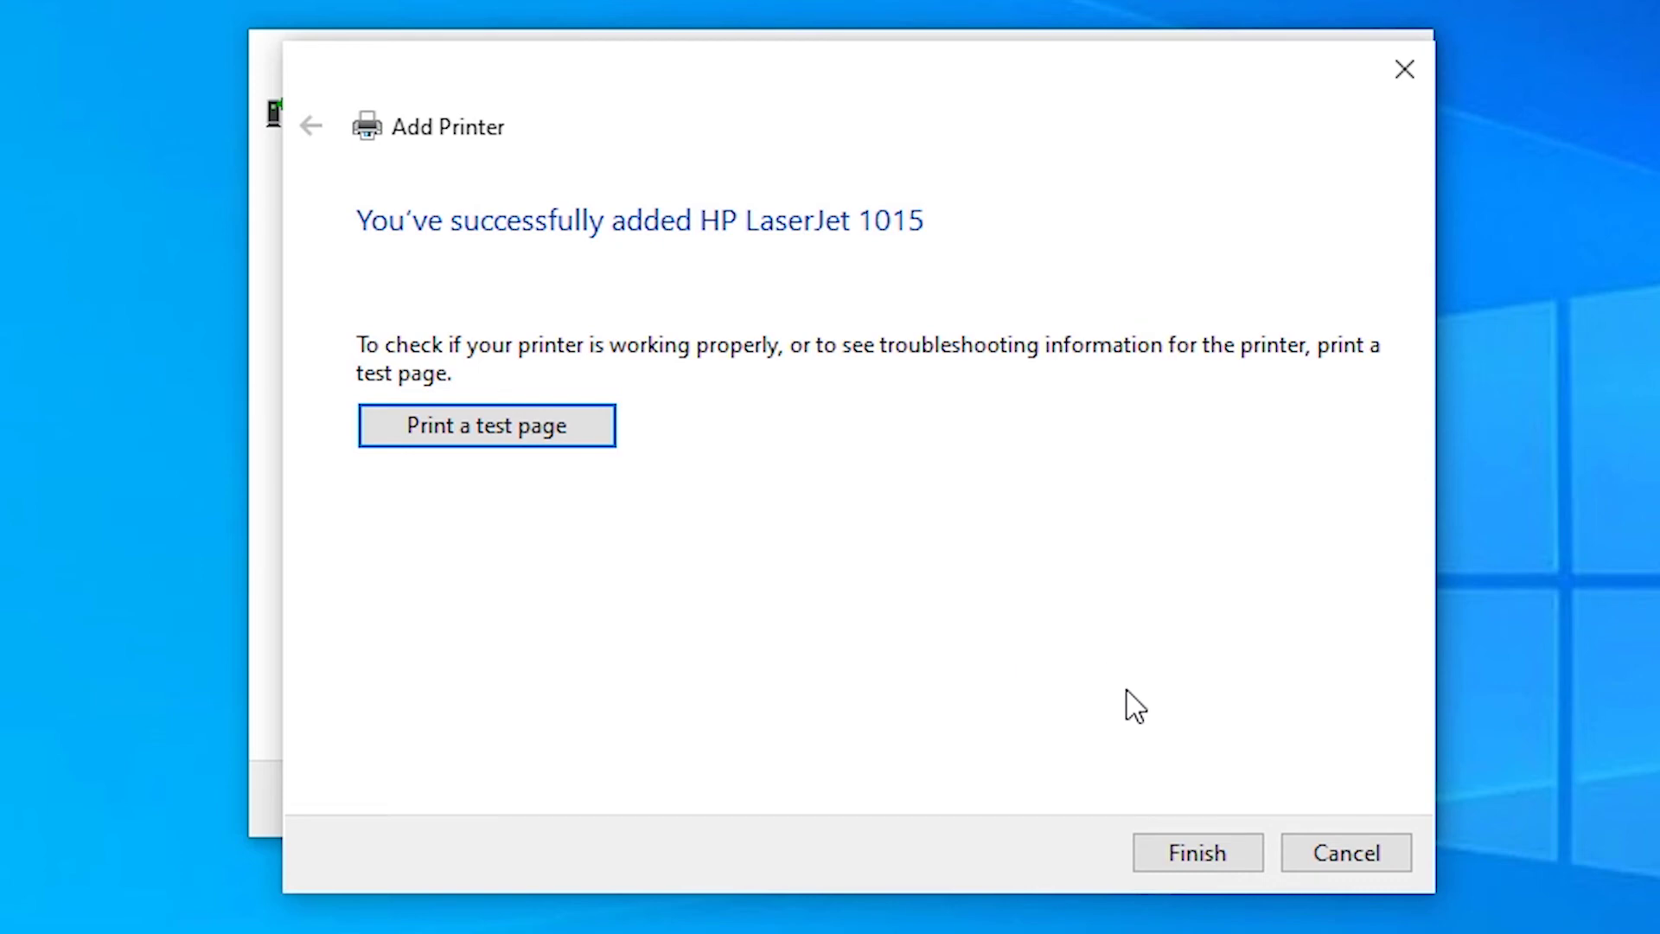
{"action": "left_click", "coordinate": [1187, 835]}
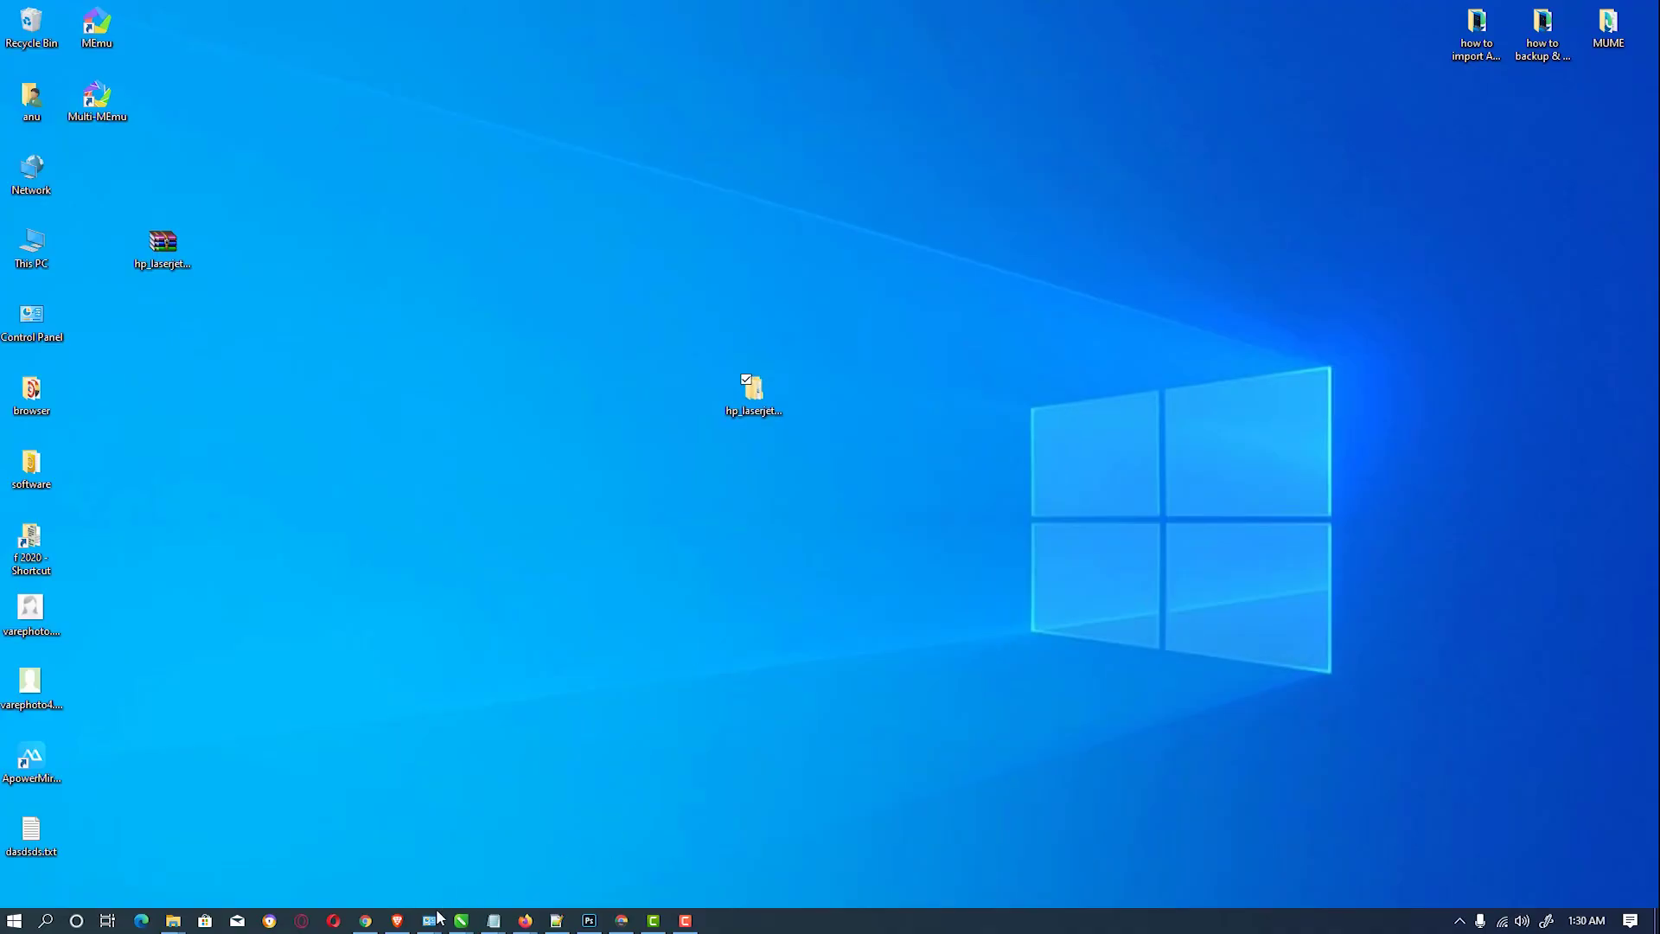
Bring the Devices and Printers window back to the front from the Control Panel taskbar icon
{"action": "mouse_move", "coordinate": [430, 922]}
{"action": "left_click", "coordinate": [570, 856]}
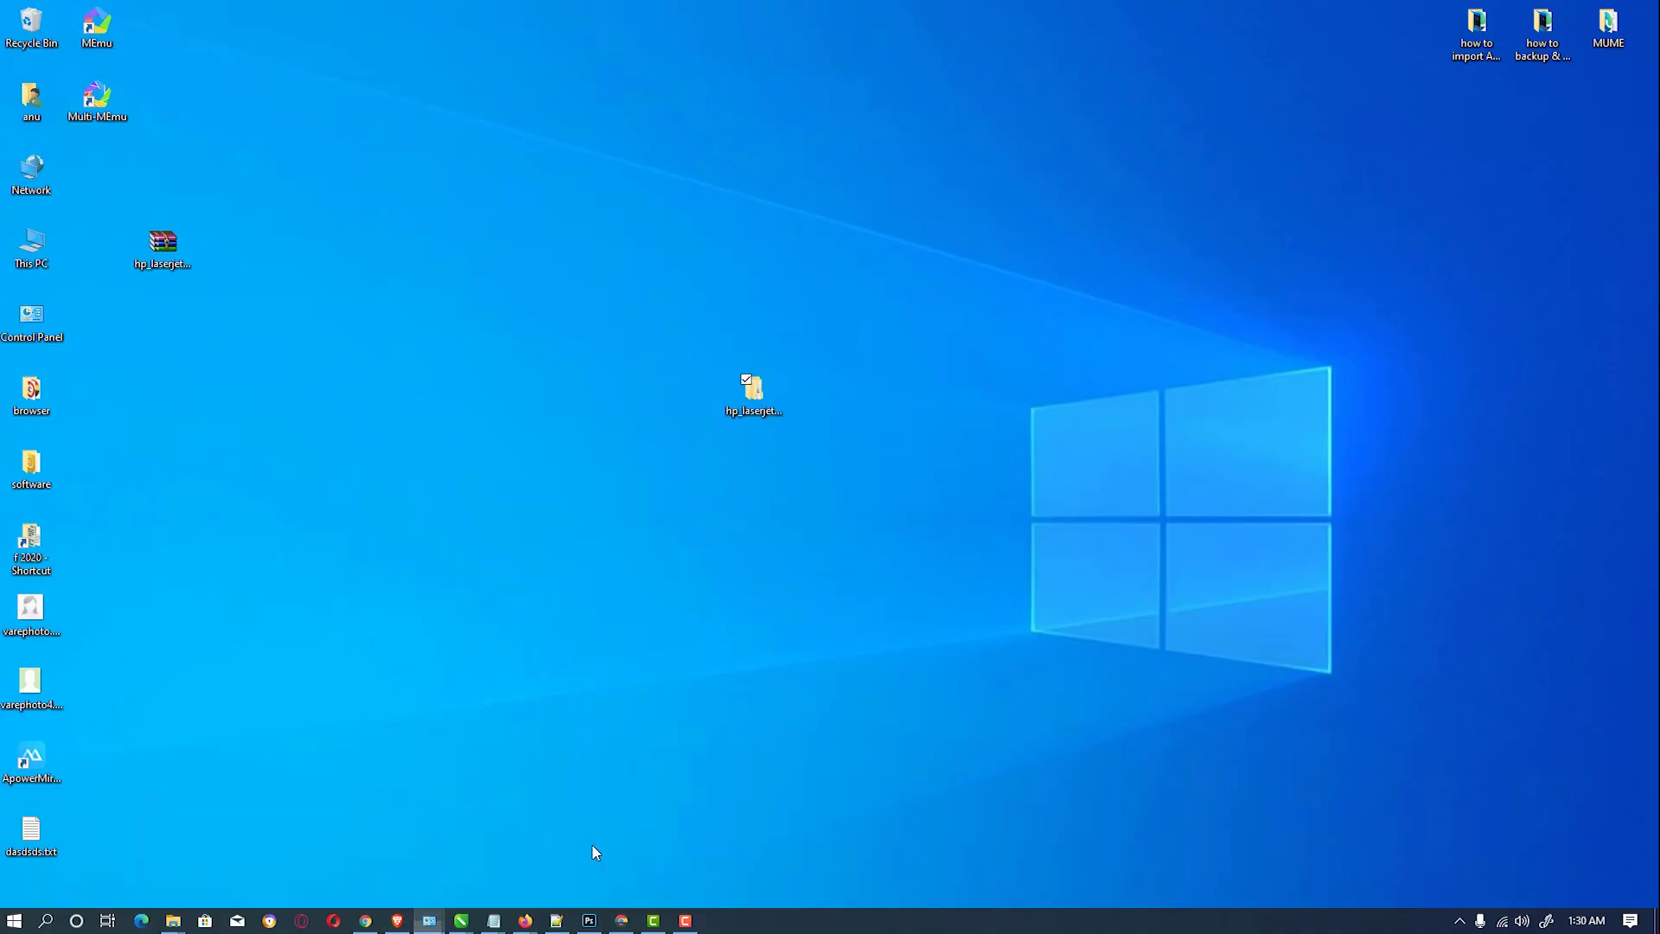